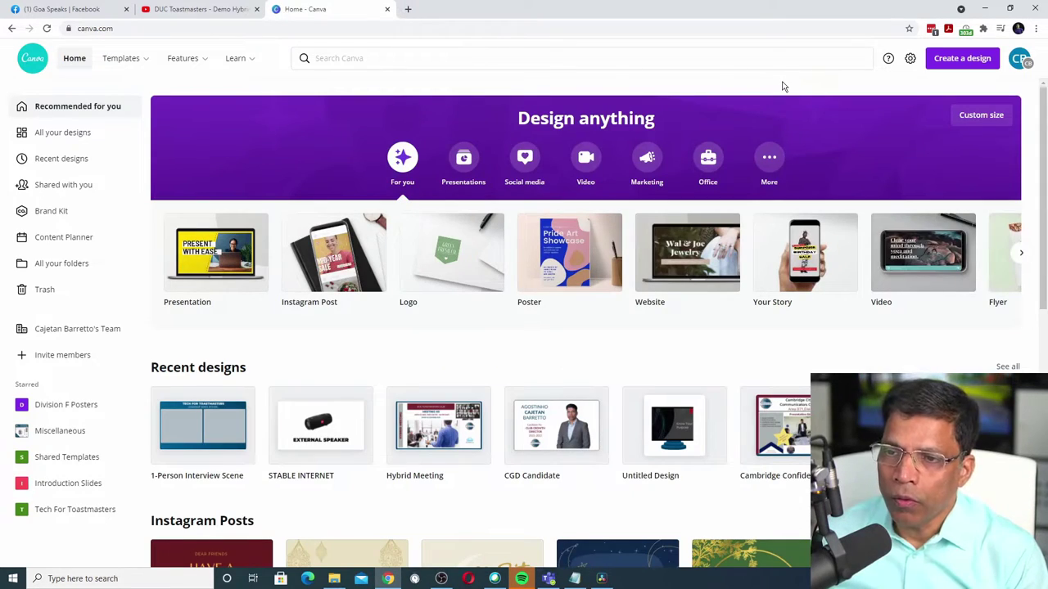
Step: Create a blank custom-size Canva design of 1920 × 1080 px
left_click(940, 63)
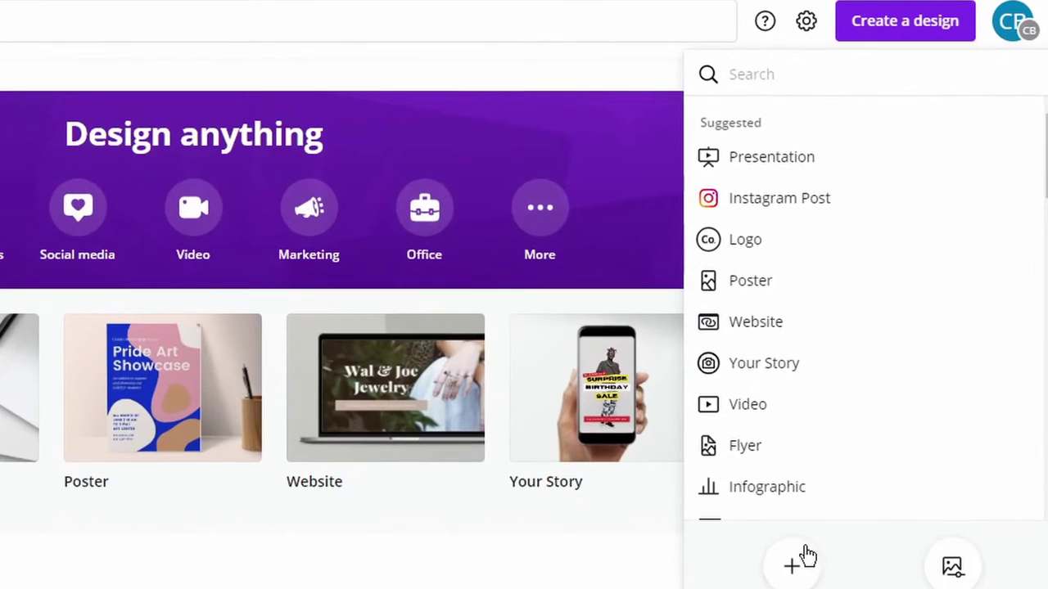
left_click(795, 568)
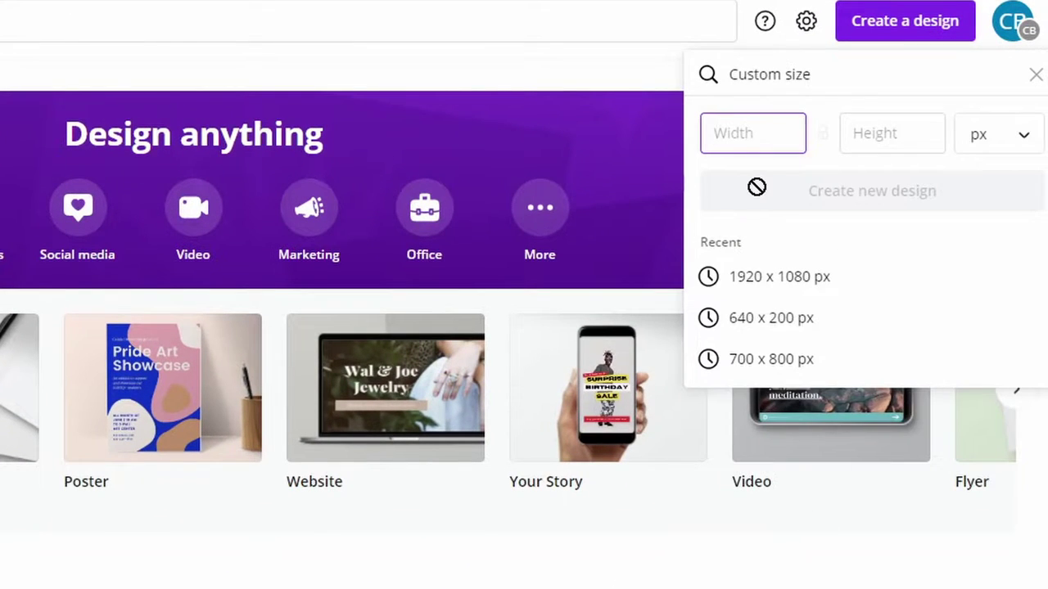
type("1")
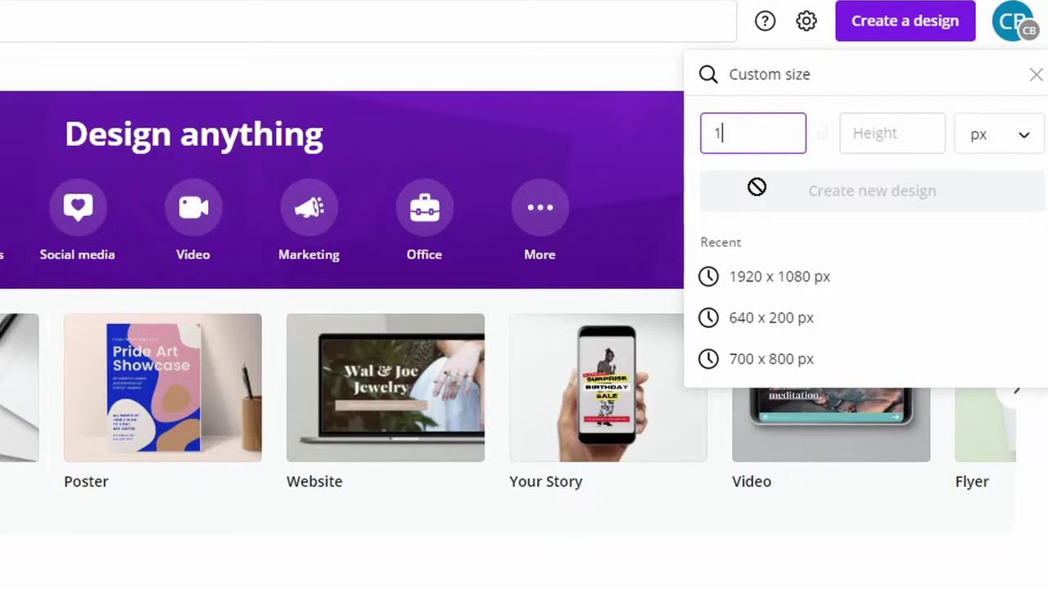
type("920")
key("Tab")
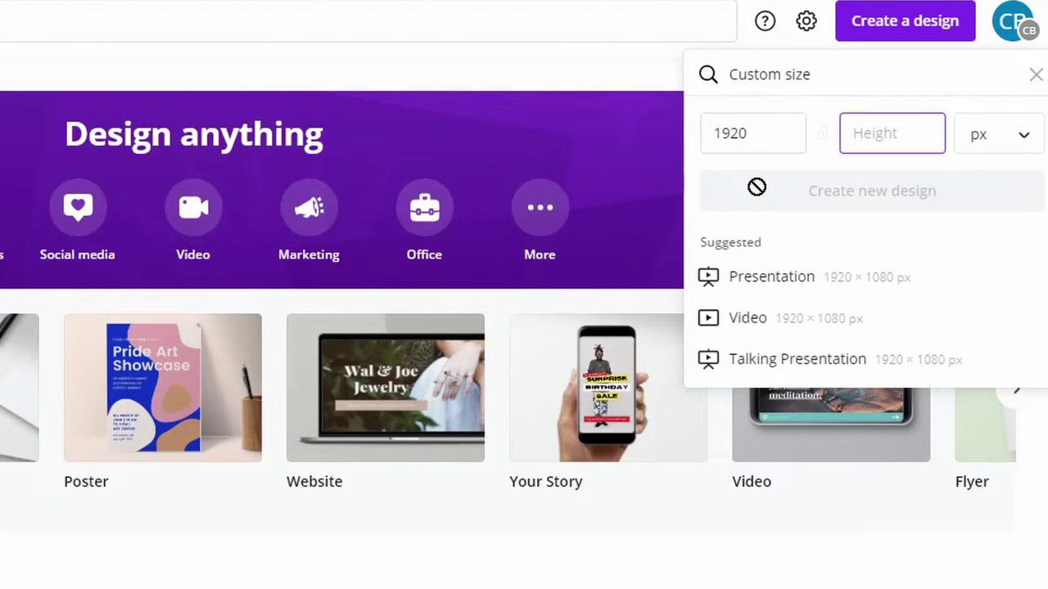
type("1080")
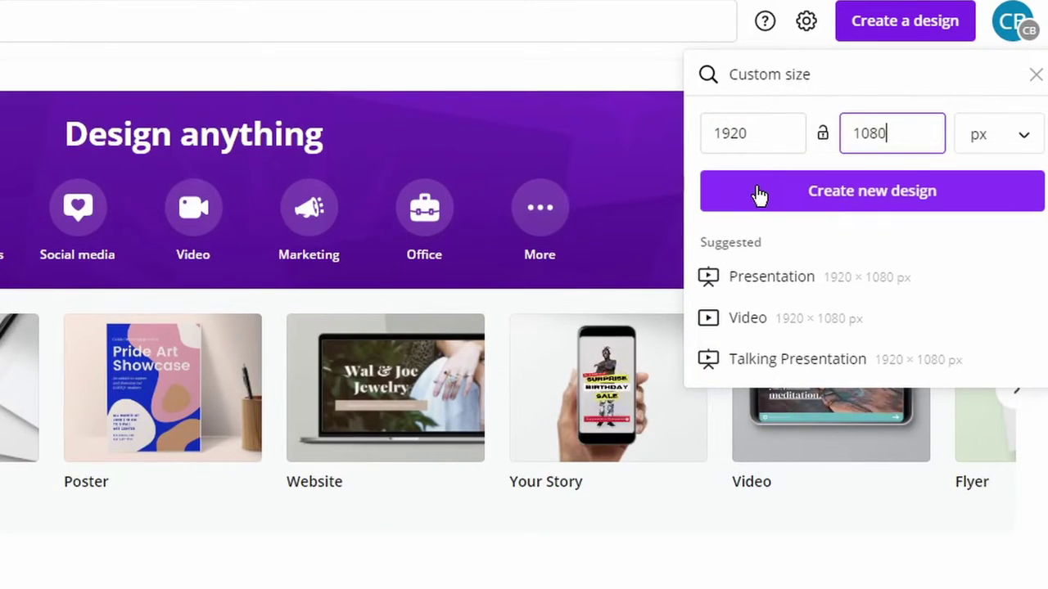
left_click(894, 208)
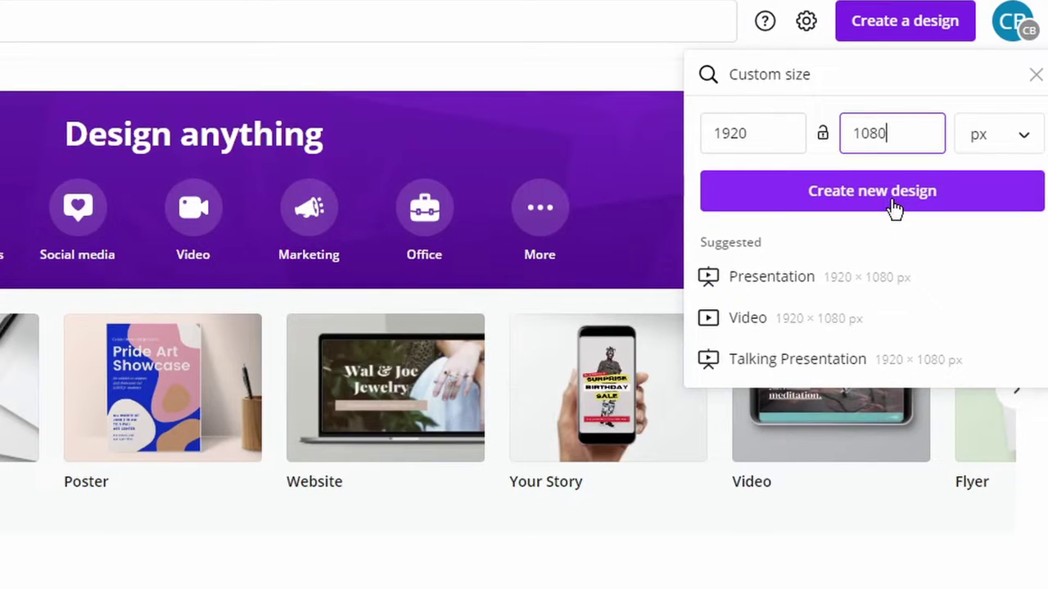
left_click(894, 208)
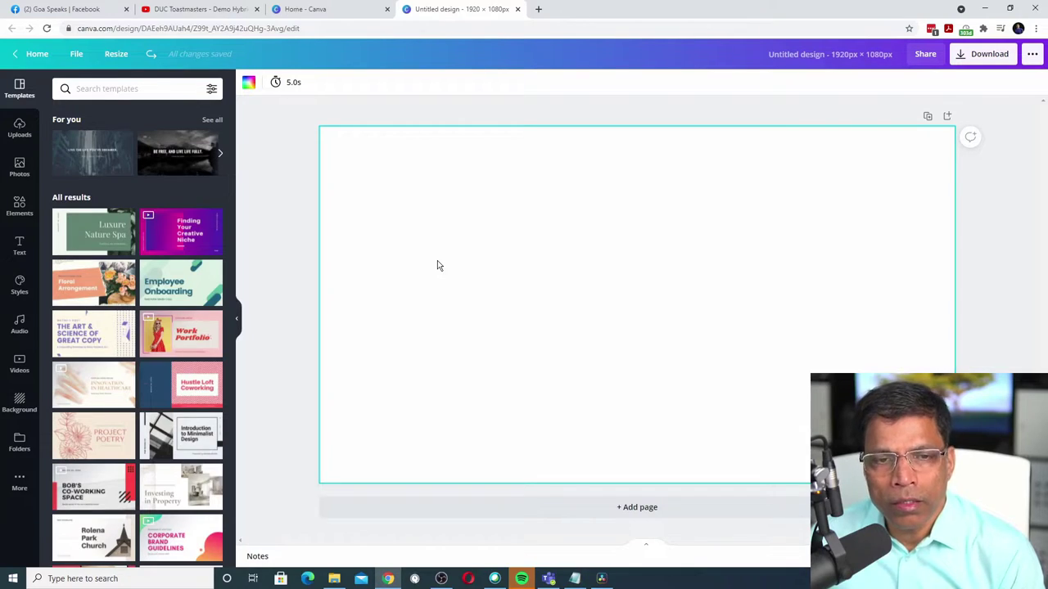
Step: Set the page background to the dark teal brand colour #004165
left_click(249, 83)
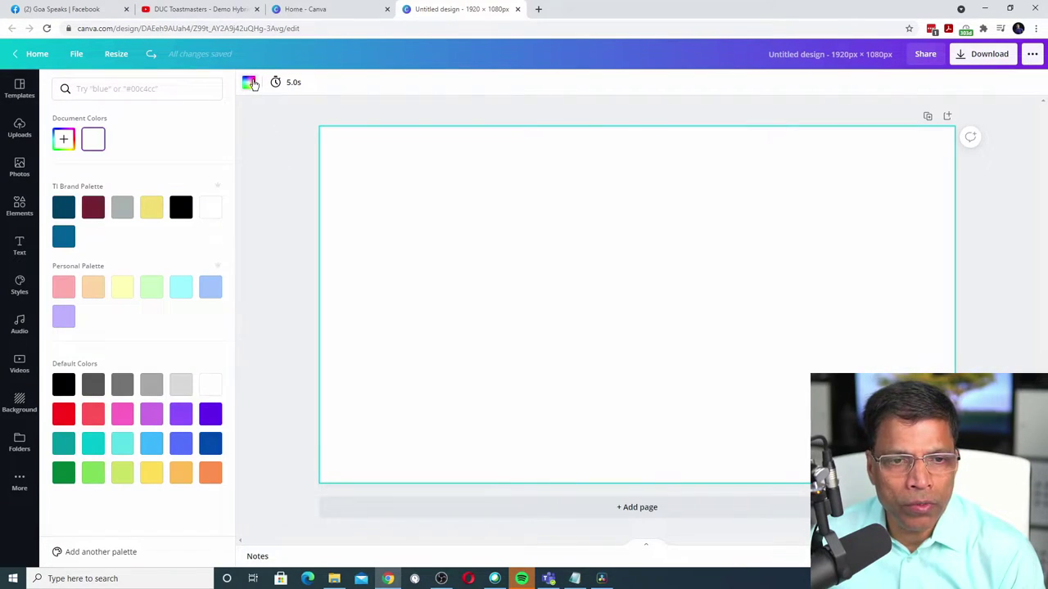
left_click(63, 210)
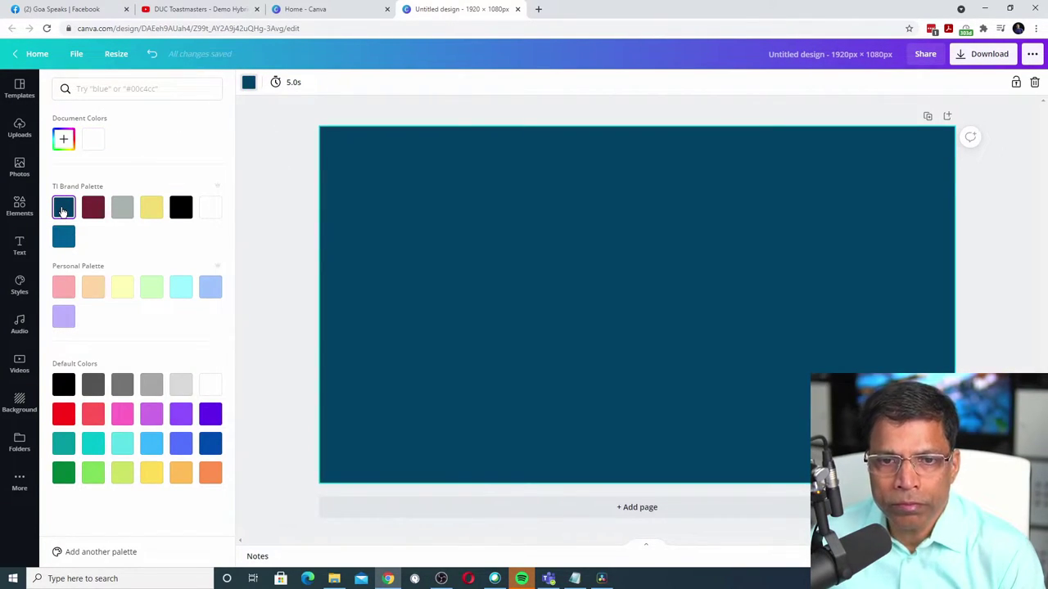
left_click(408, 242)
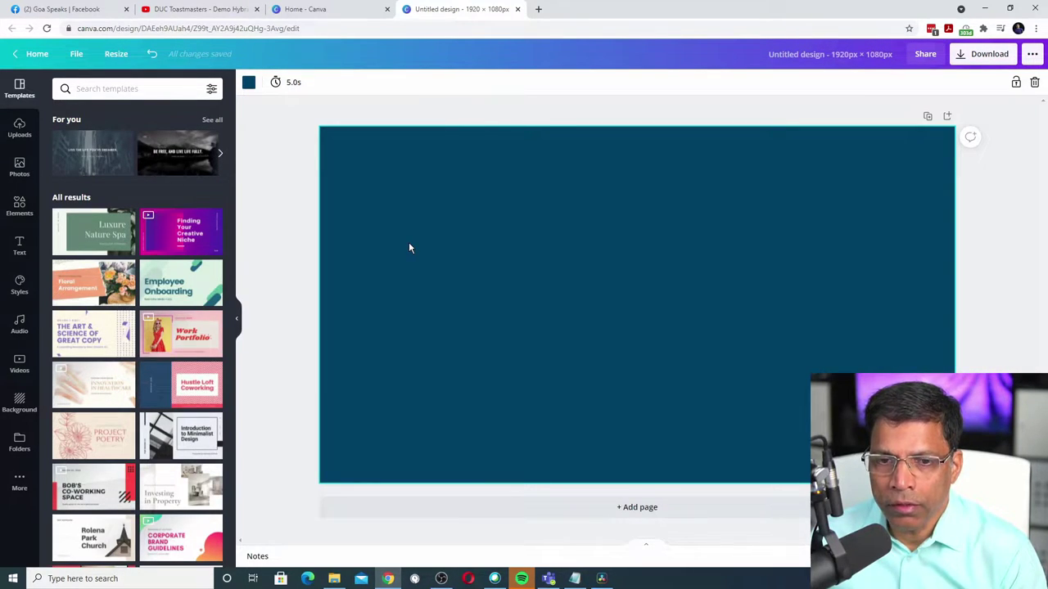
Step: Show the full Shapes collection under Elements
left_click(18, 212)
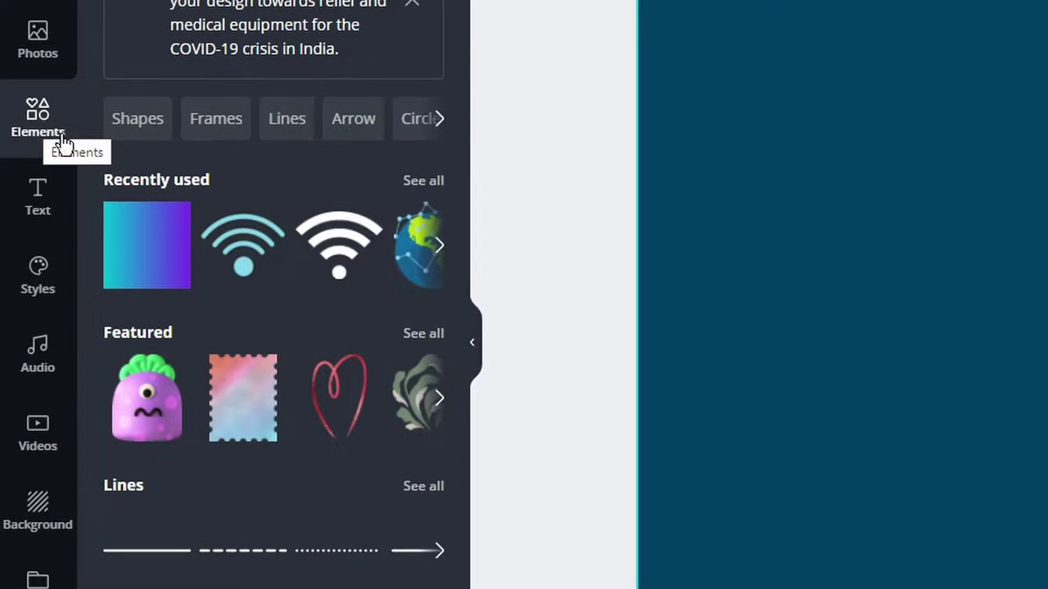
scroll(300, 538, "down", 4)
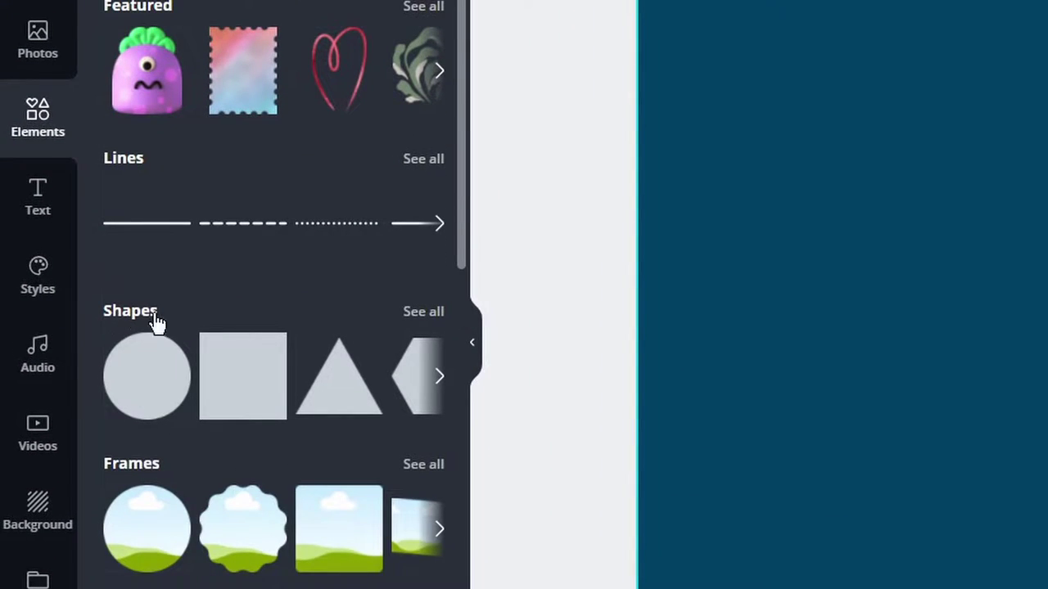
left_click(429, 317)
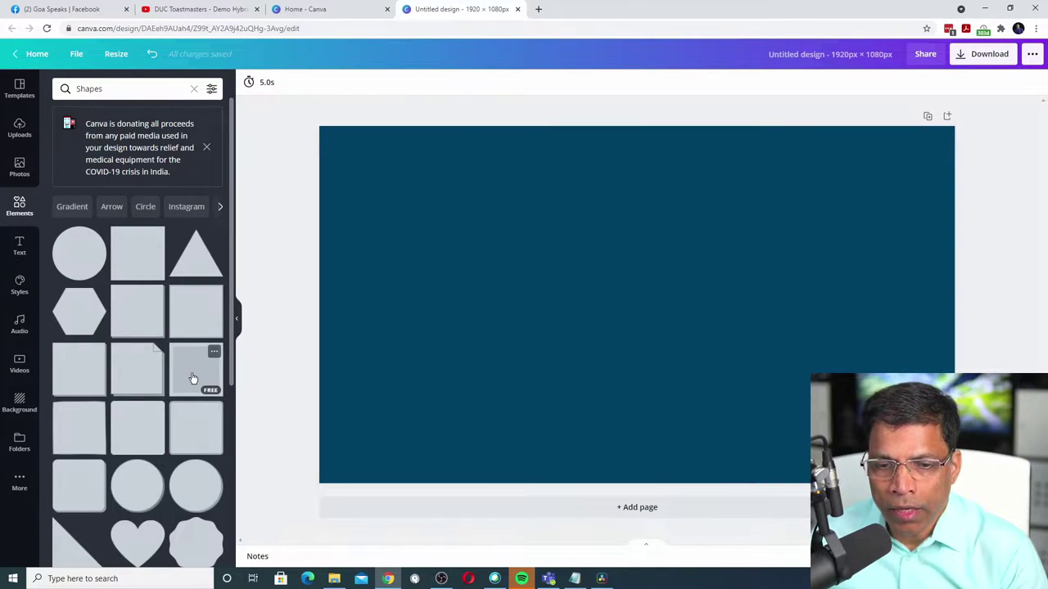
Step: Add a square frame and resize it into a large square on the left
left_click(194, 379)
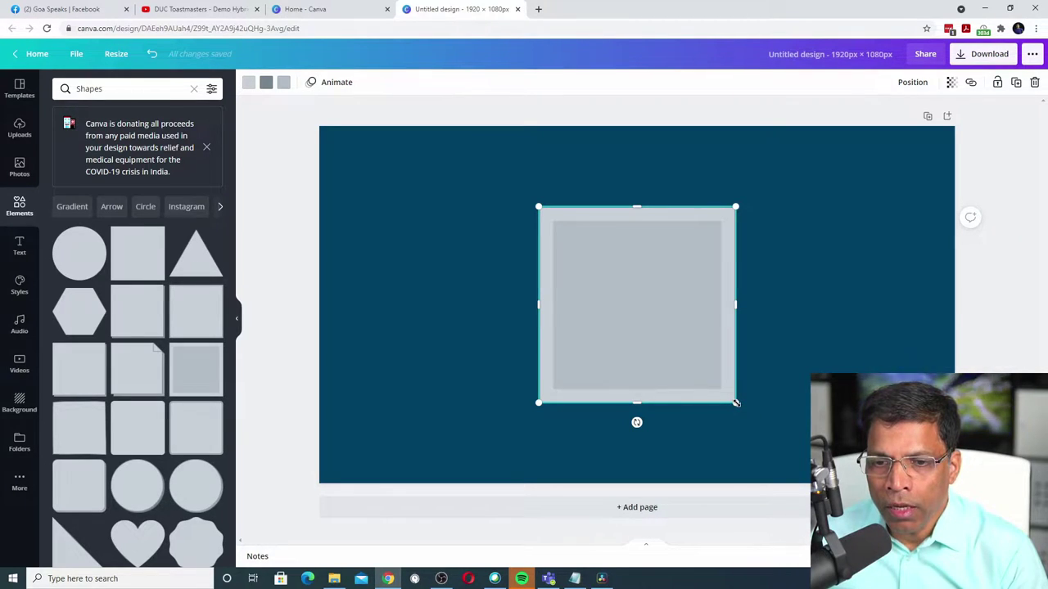
left_click_drag(736, 402, 691, 357)
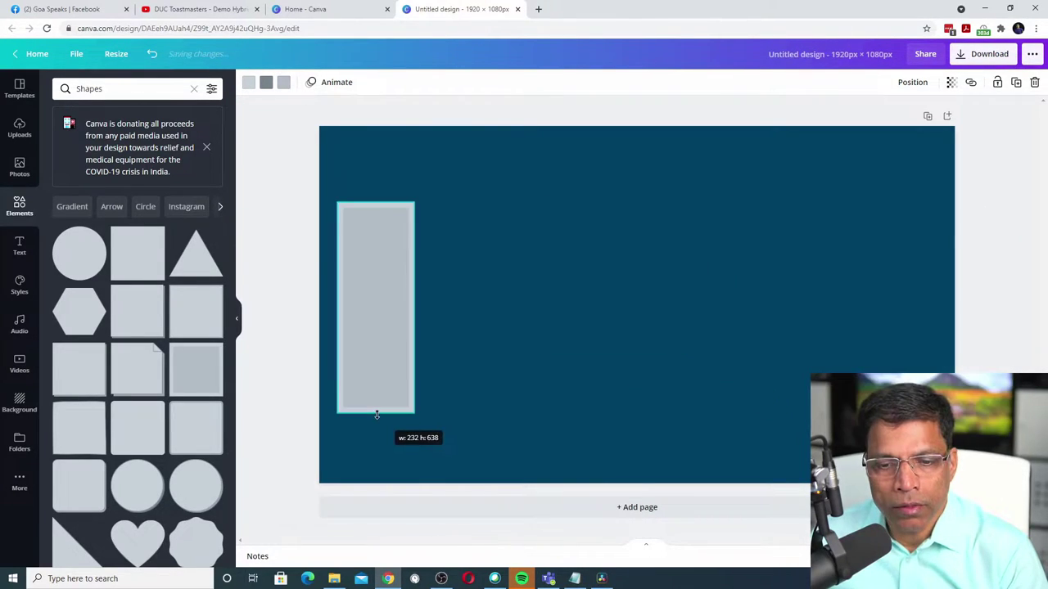
left_click_drag(416, 307, 437, 307)
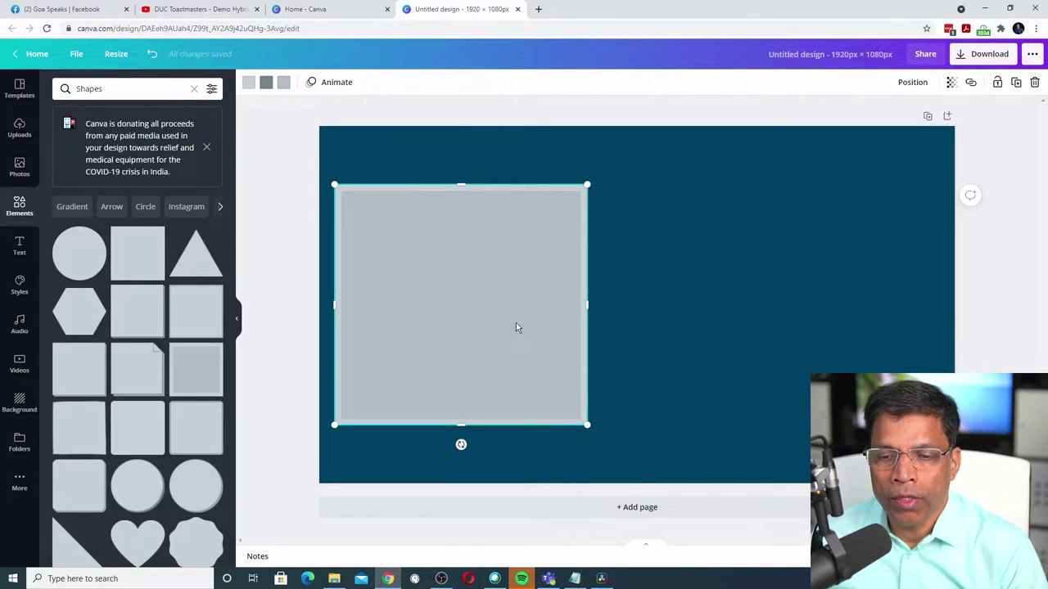
Step: Copy and paste the square frame, placing the duplicate beside the original
right_click(516, 326)
left_click(542, 337)
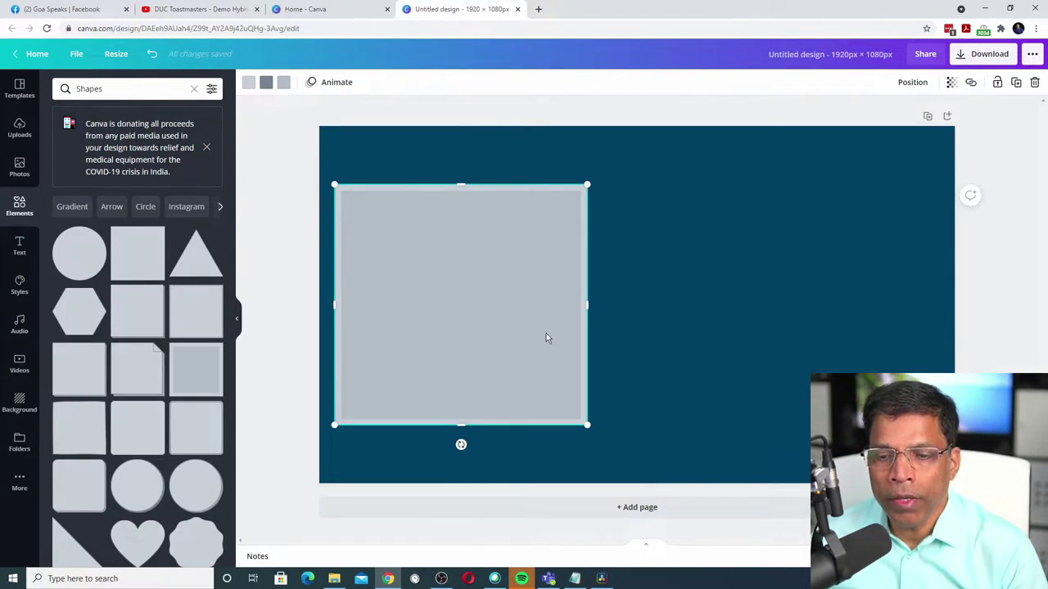
right_click(646, 272)
left_click(666, 310)
left_click_drag(520, 307, 866, 304)
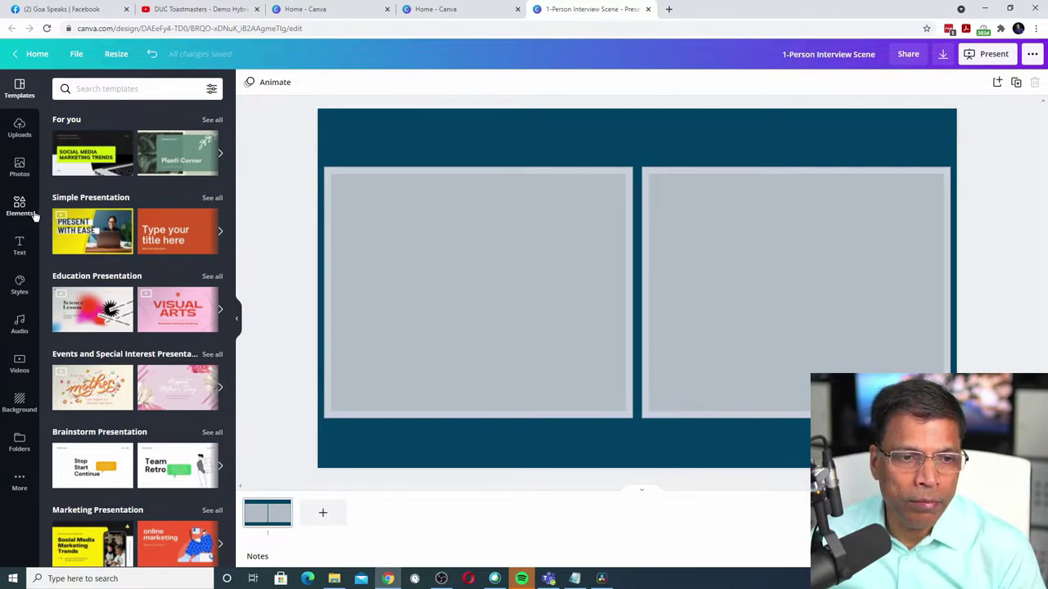
Step: Add a white 'TECH FOR TOASTMASTERS' heading at the top of the page
left_click(21, 247)
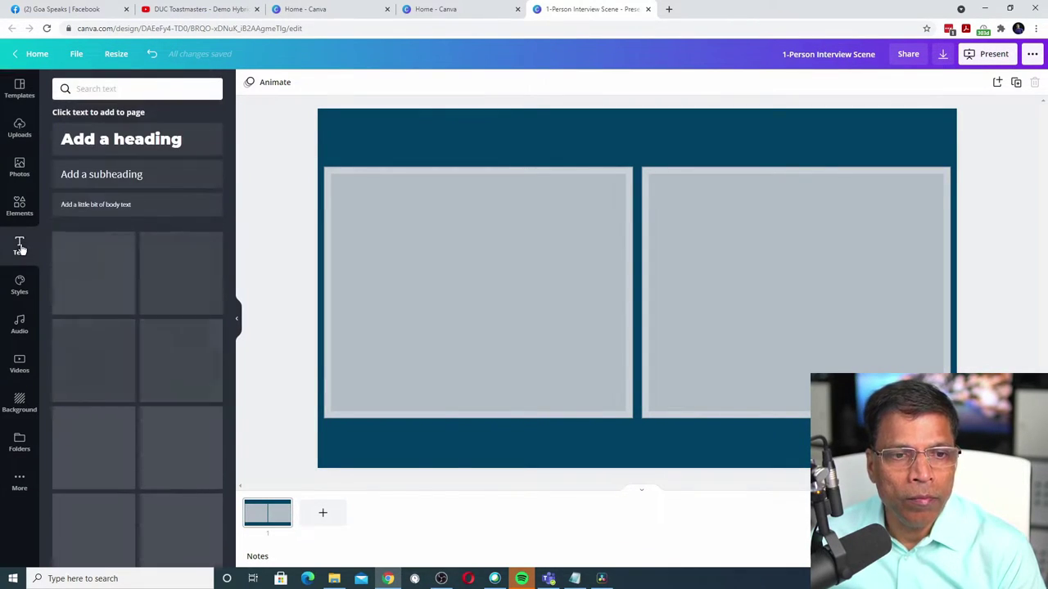
left_click(81, 144)
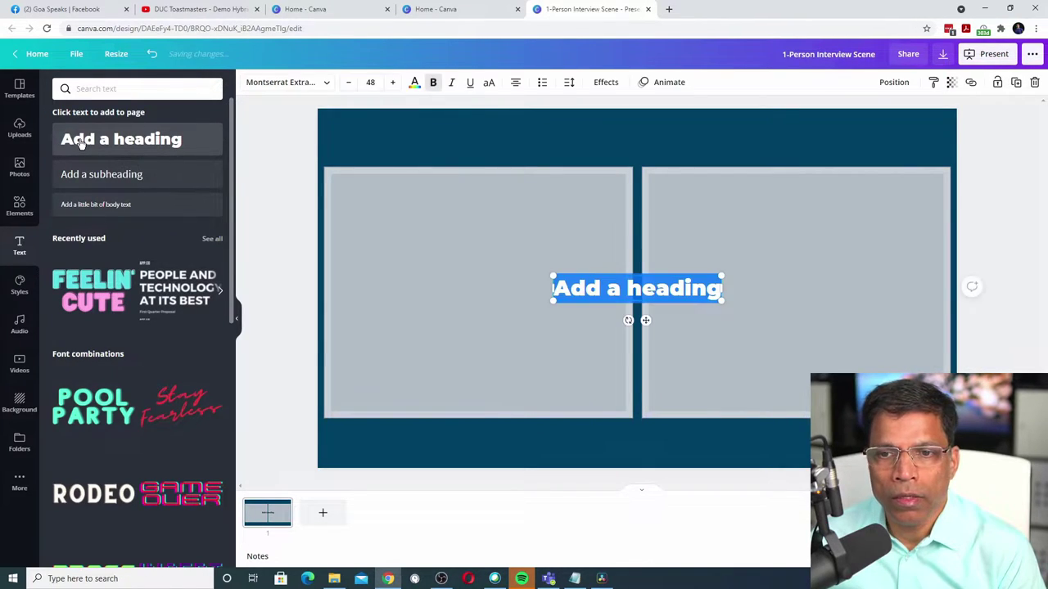
left_click_drag(580, 274, 599, 116)
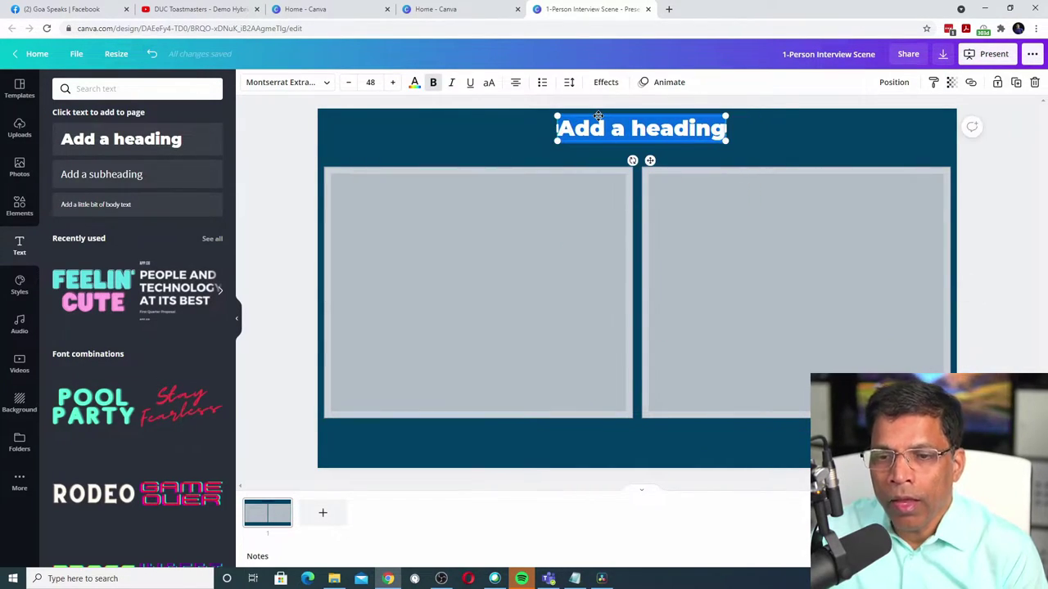
type("TECH FOR TOASTMASTERS")
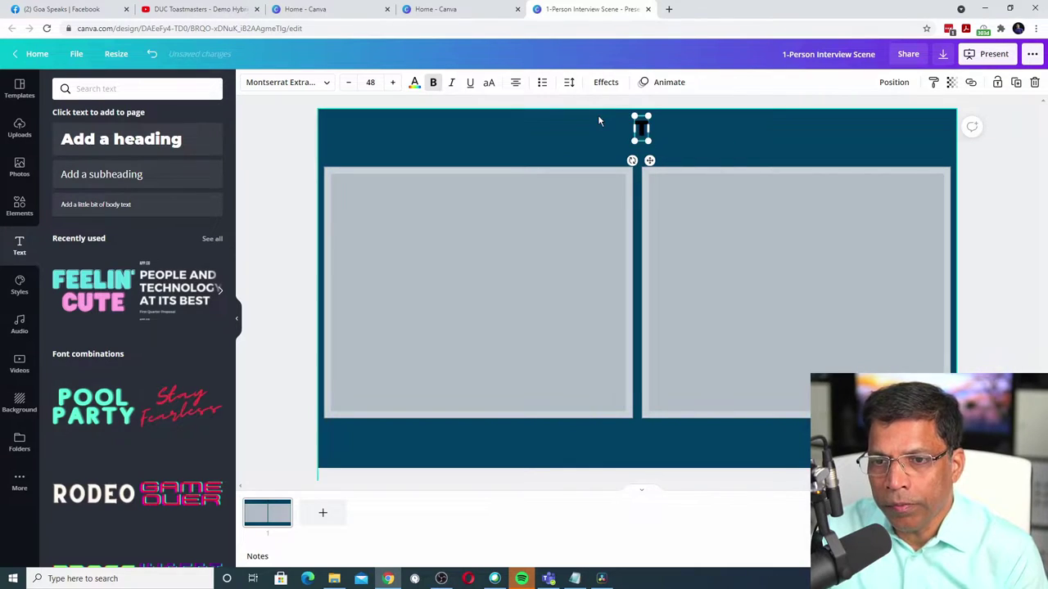
left_click(414, 83)
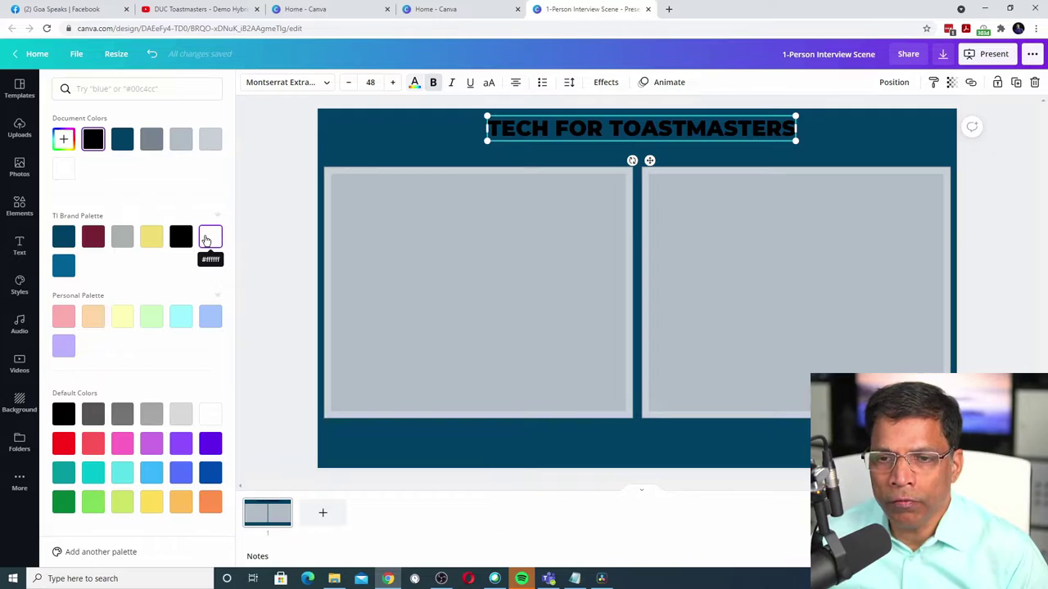
left_click(205, 237)
key("Escape")
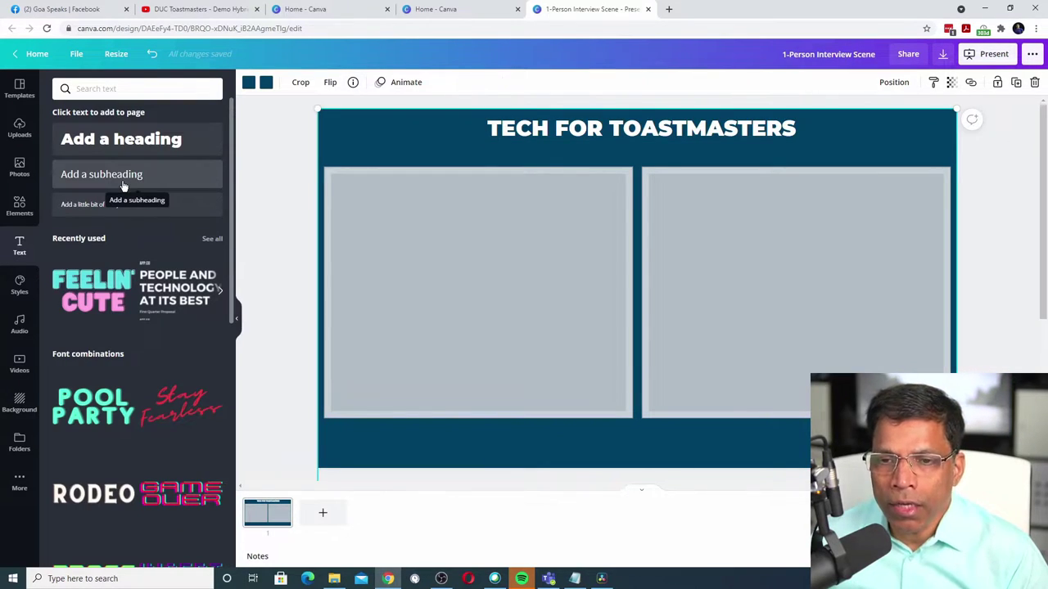
Step: Place the 'LEADERSHIP SERIES. EPISODE:' subheading below the title
left_click_drag(123, 186, 639, 152)
key("ctrl+v")
left_click(663, 104)
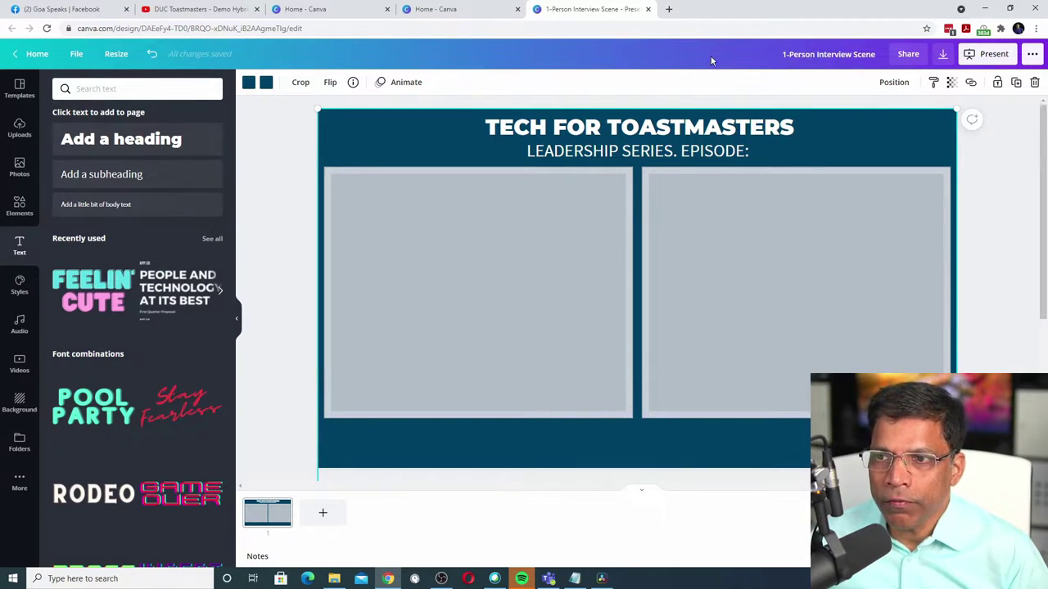
Step: Download the interview frame design as a PNG file
left_click(943, 59)
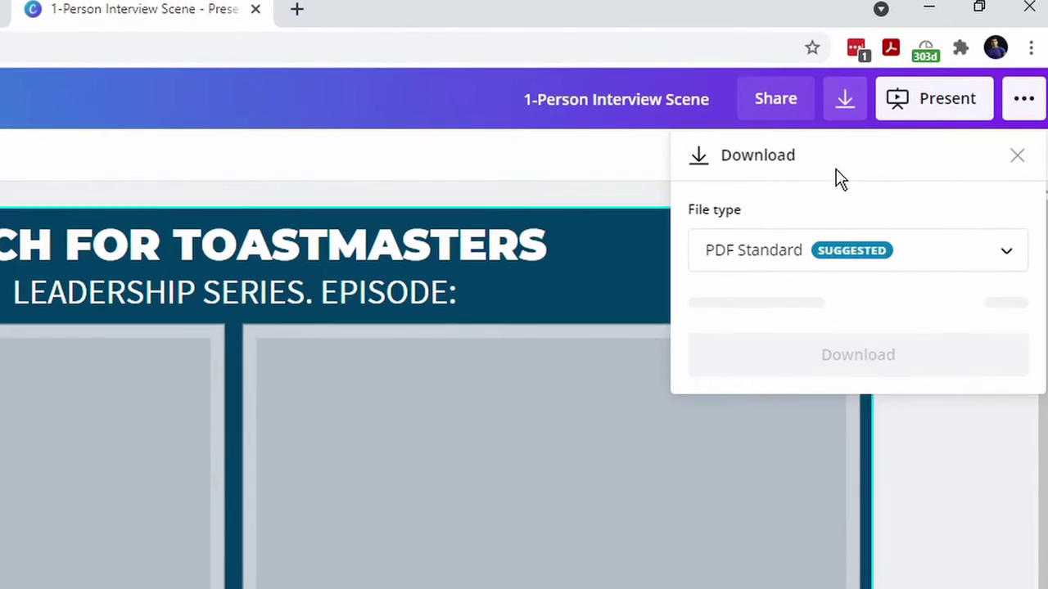
left_click(933, 139)
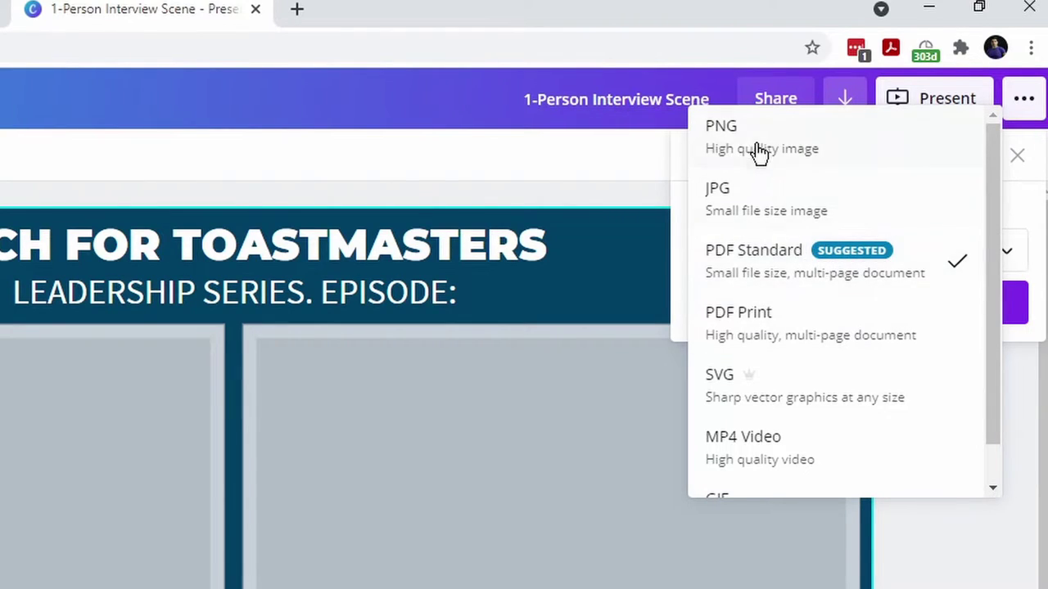
left_click(758, 152)
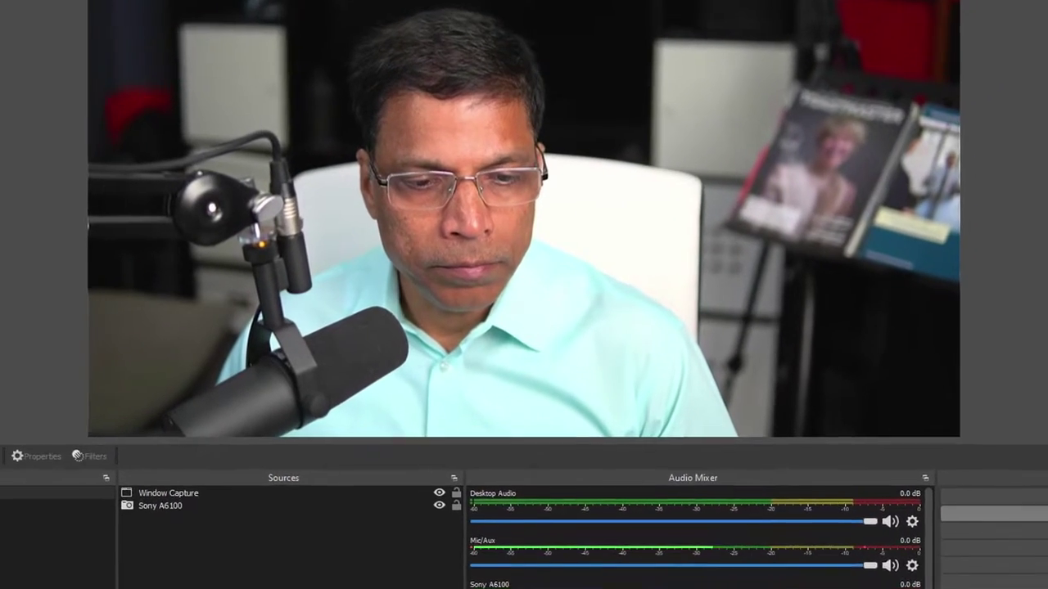
Step: Add a new OBS scene named 'Interview Scene'
left_click(8, 556)
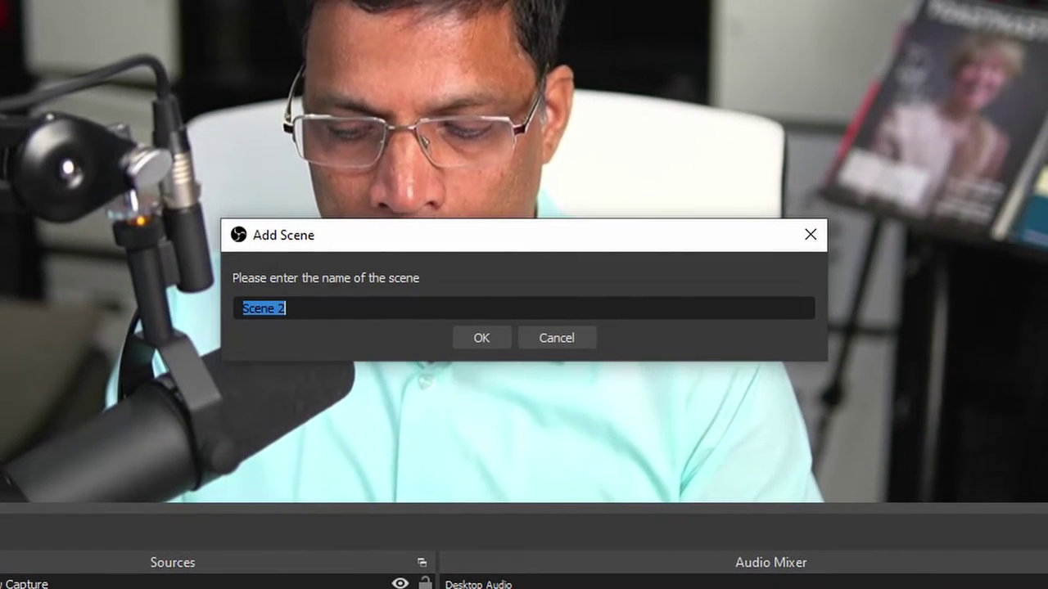
type("Interview Scene")
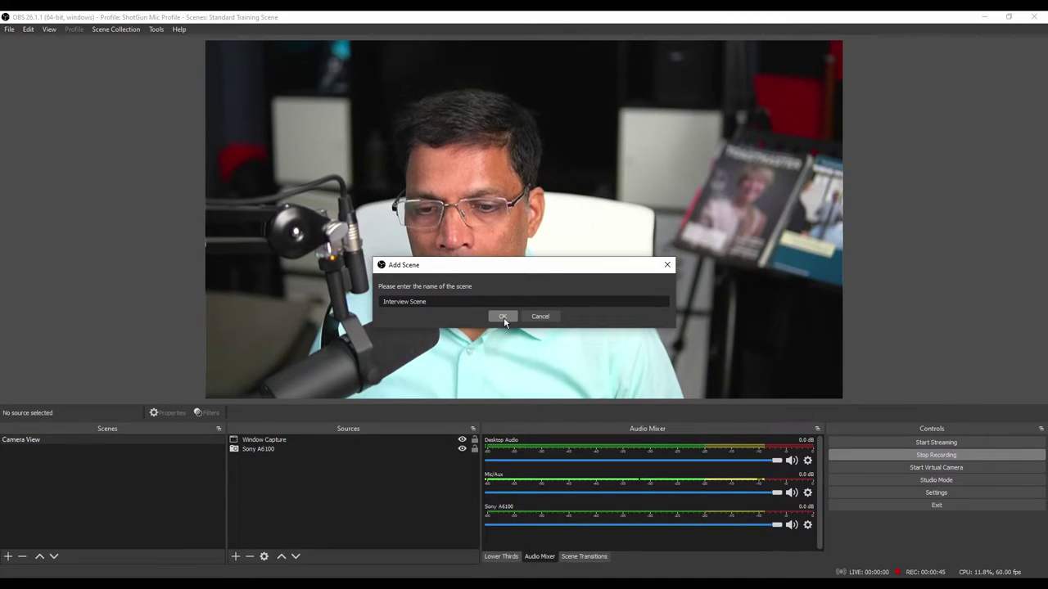
left_click(503, 317)
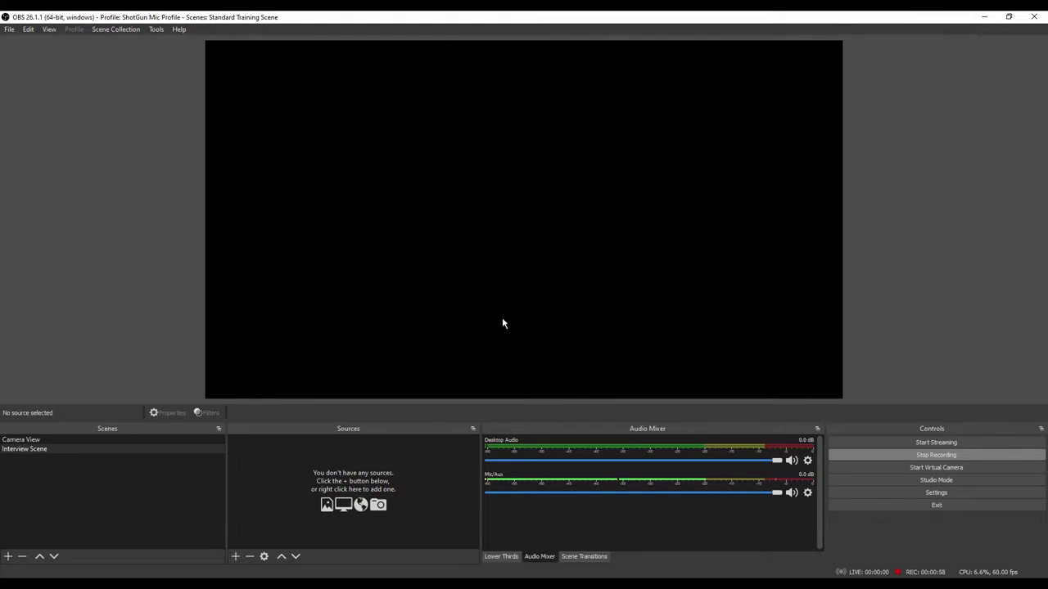
Step: Add an Image source named 'Interview Frame' to the scene
left_click(236, 557)
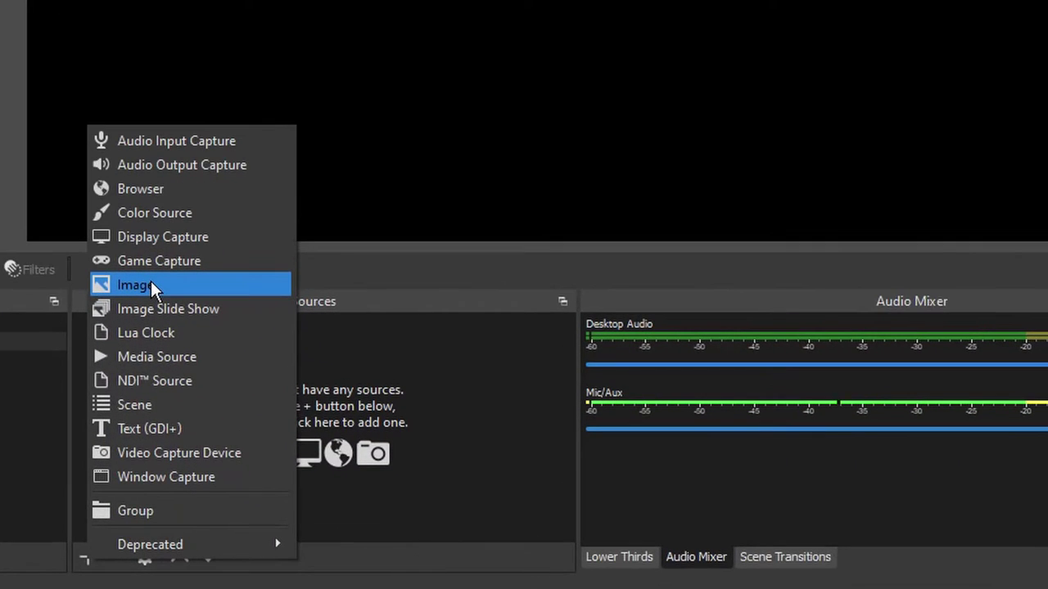
left_click(150, 285)
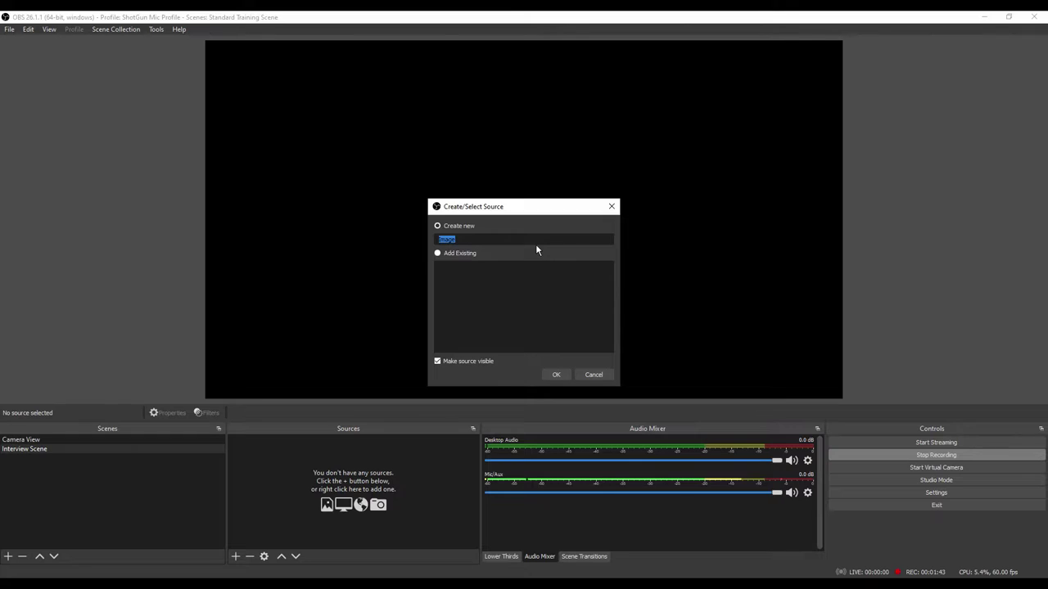
type("Interview Frame")
left_click(556, 375)
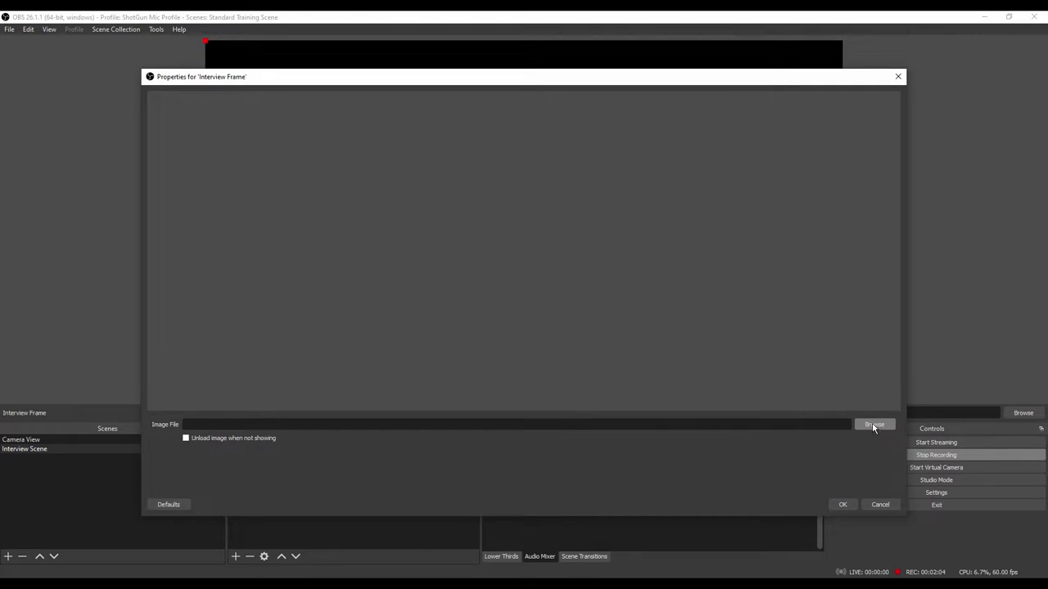
Step: Load 1-Person Interview Scene.png from 92-Video Podcast - Setup into the image source
left_click(874, 424)
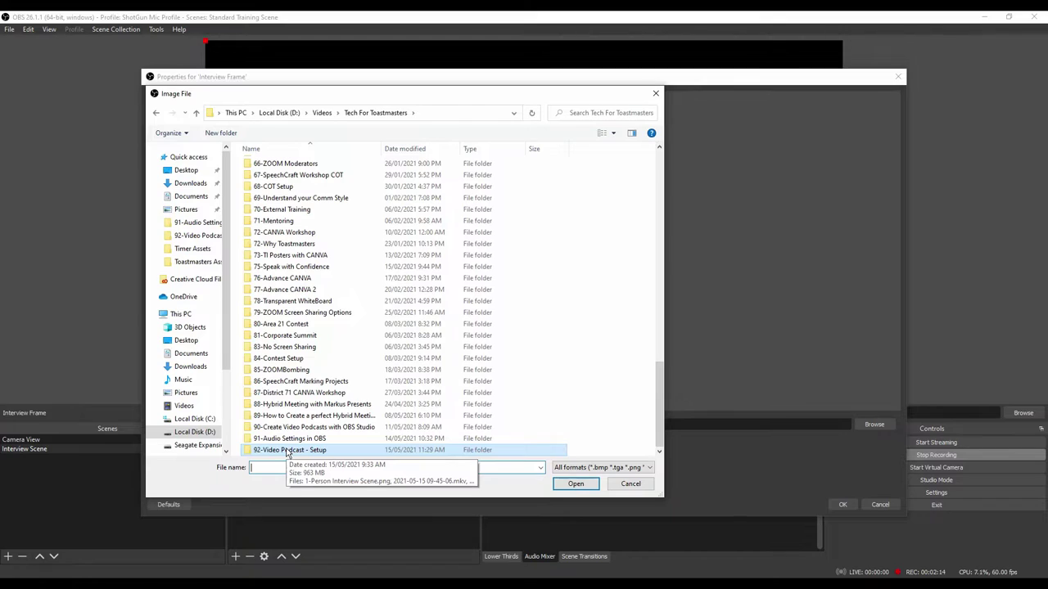
double_click(287, 450)
left_click(258, 182)
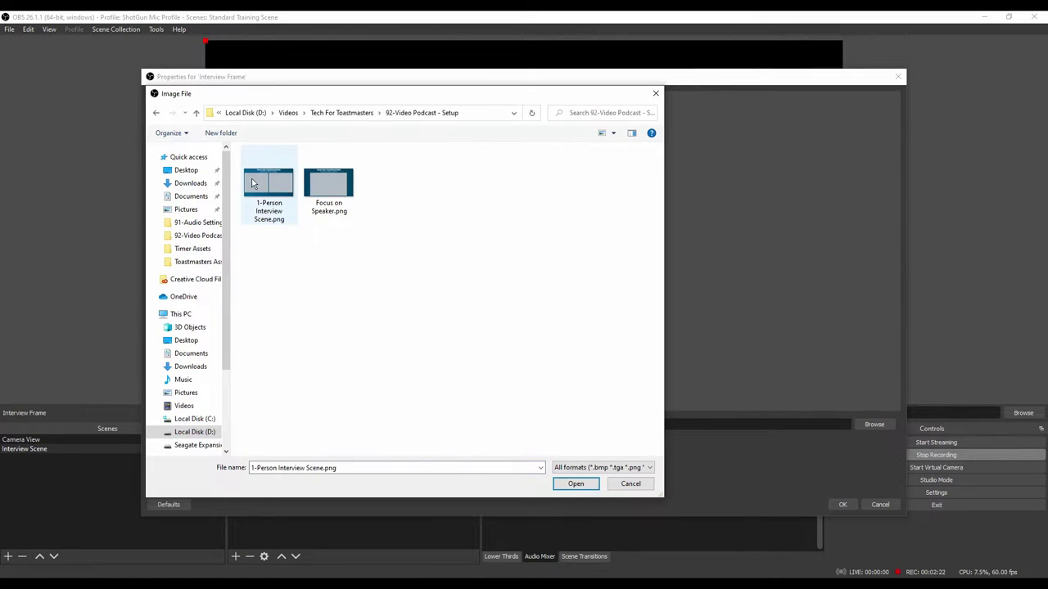
left_click(568, 483)
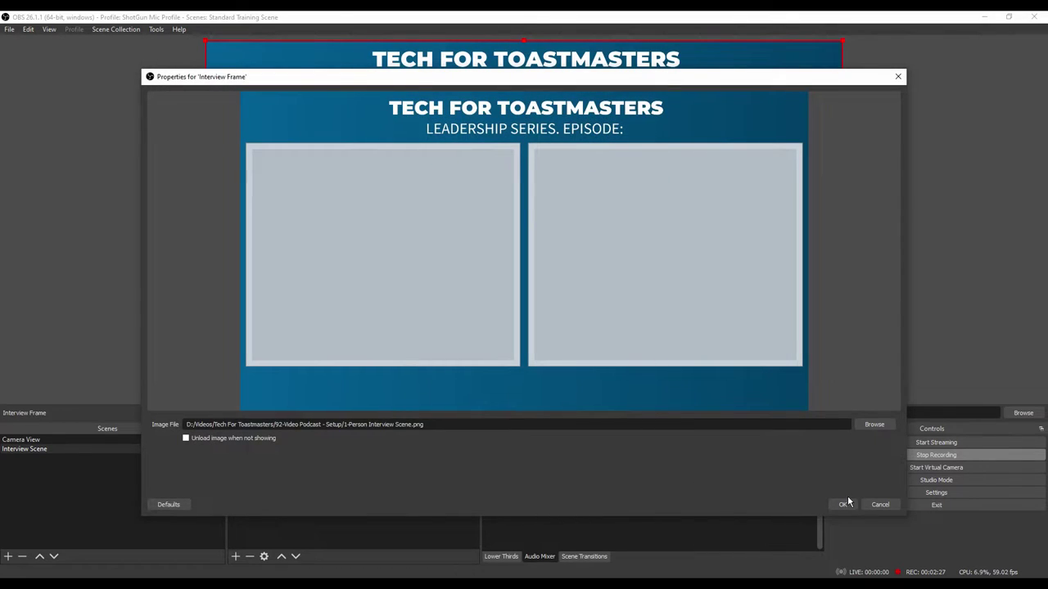
left_click(844, 506)
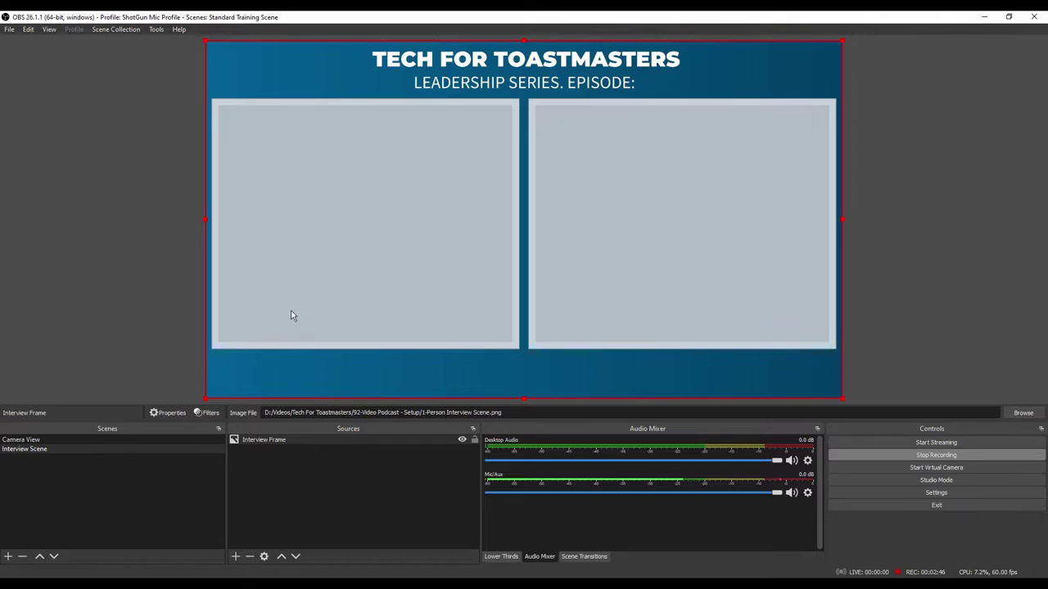
Step: Add the existing Sony A6100 video capture device to Interview Scene
left_click(236, 557)
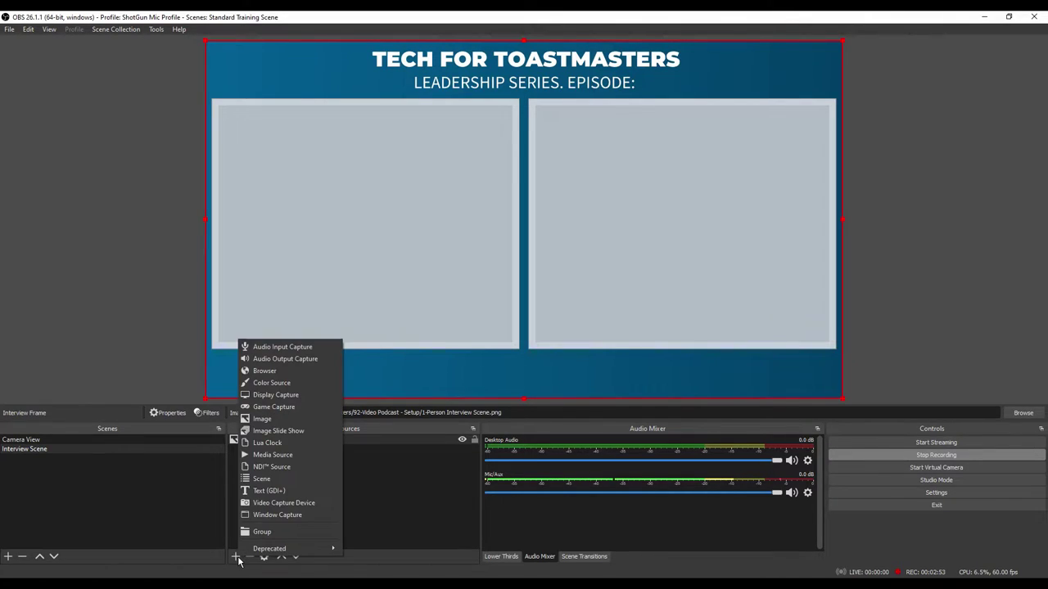
left_click(283, 503)
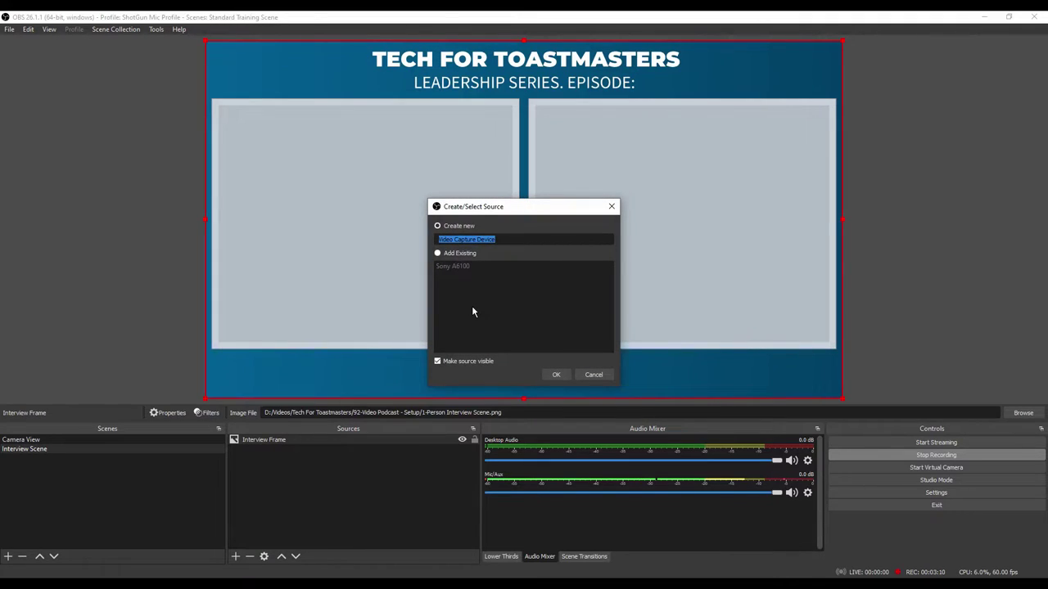
left_click(437, 254)
left_click(452, 267)
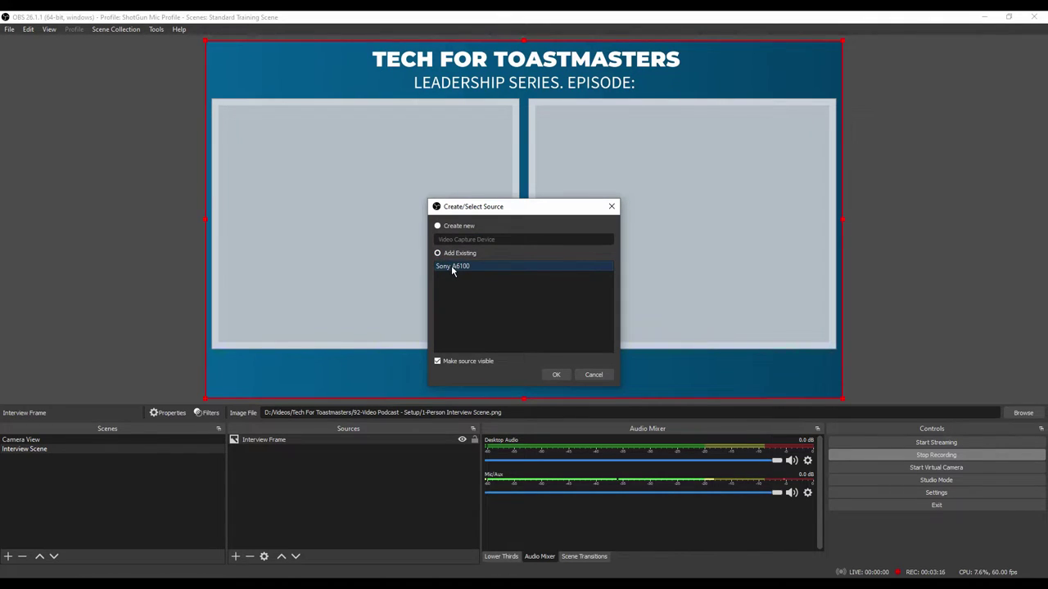
left_click(552, 375)
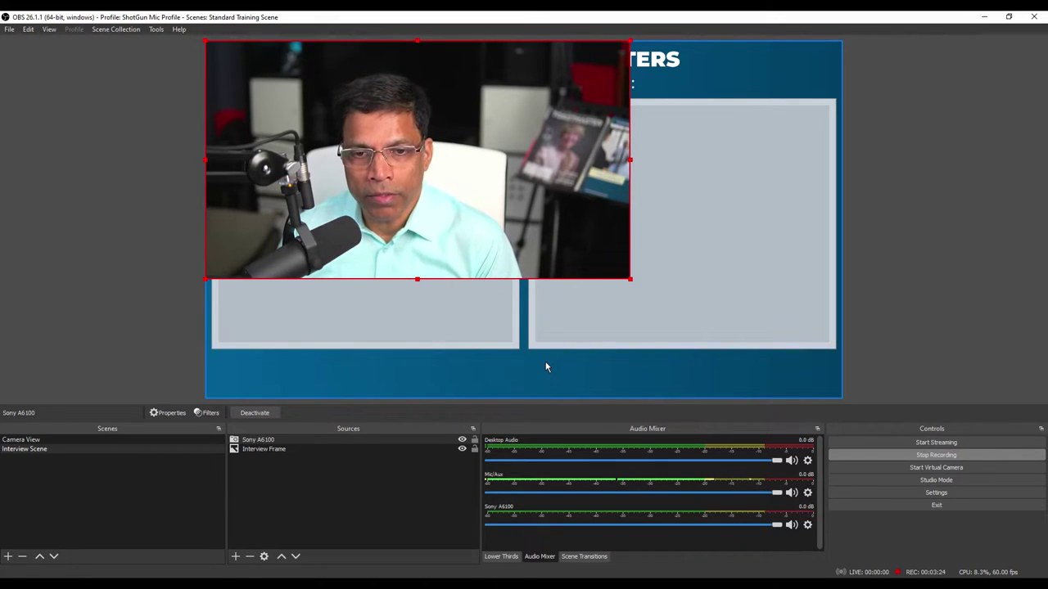
Step: Move the camera under the title and crop its sides to fit the left box
left_click_drag(444, 175, 459, 236)
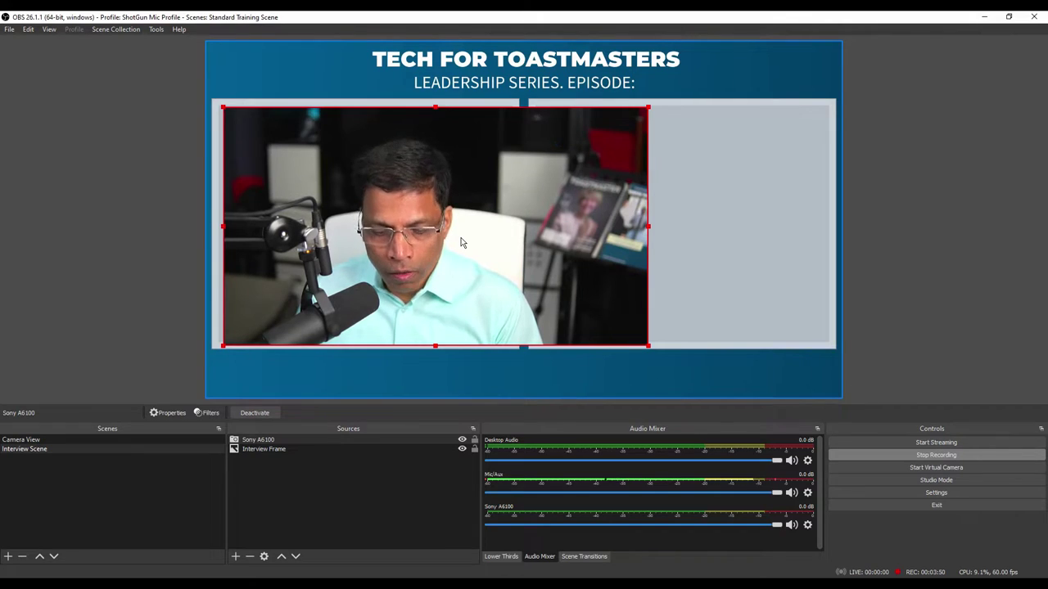
left_click_drag(647, 226, 549, 233)
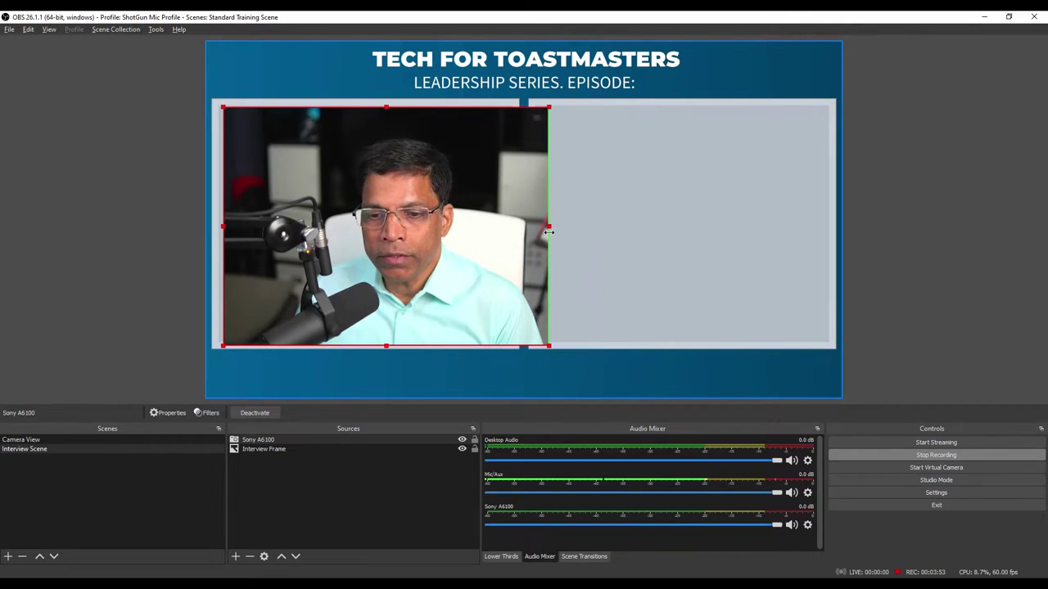
mouse_move(229, 233)
left_mouse_down()
mouse_move(254, 231)
mouse_move(239, 233)
left_mouse_up()
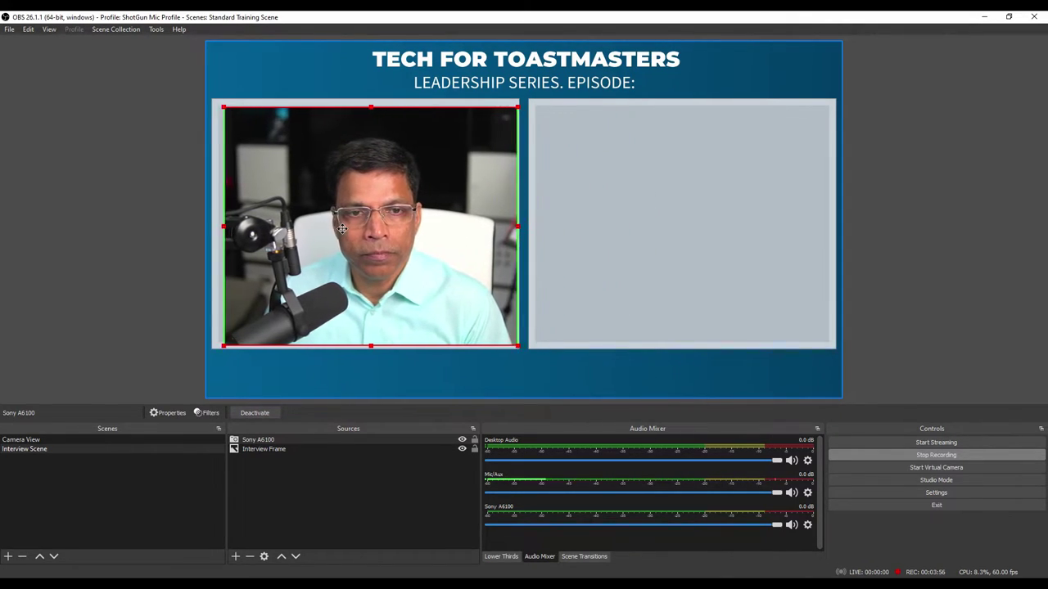
left_click(341, 83)
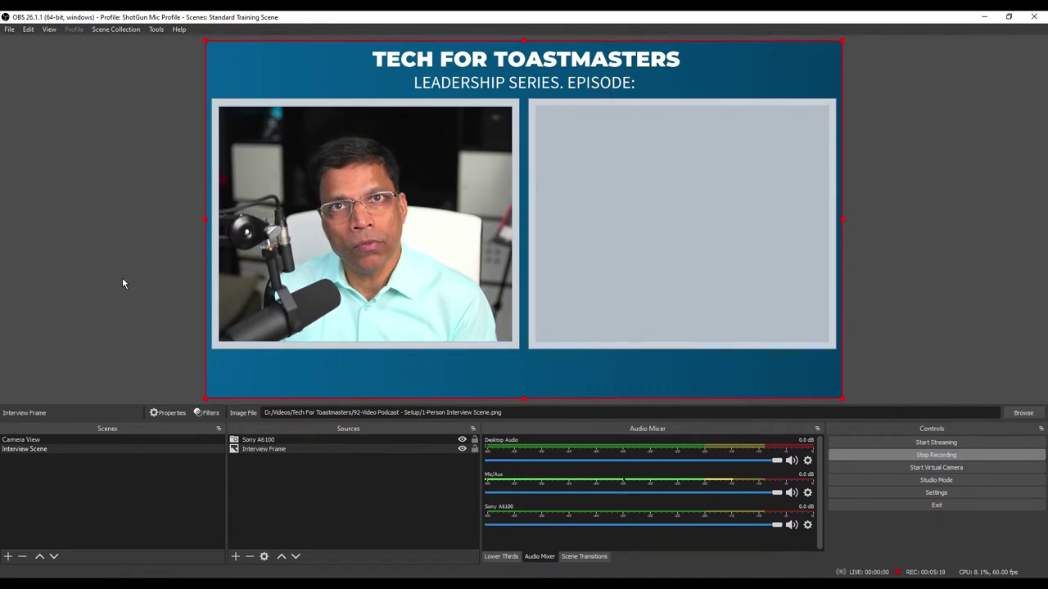
Step: Add a 'Host Name' text source containing the host's full name
left_click(235, 558)
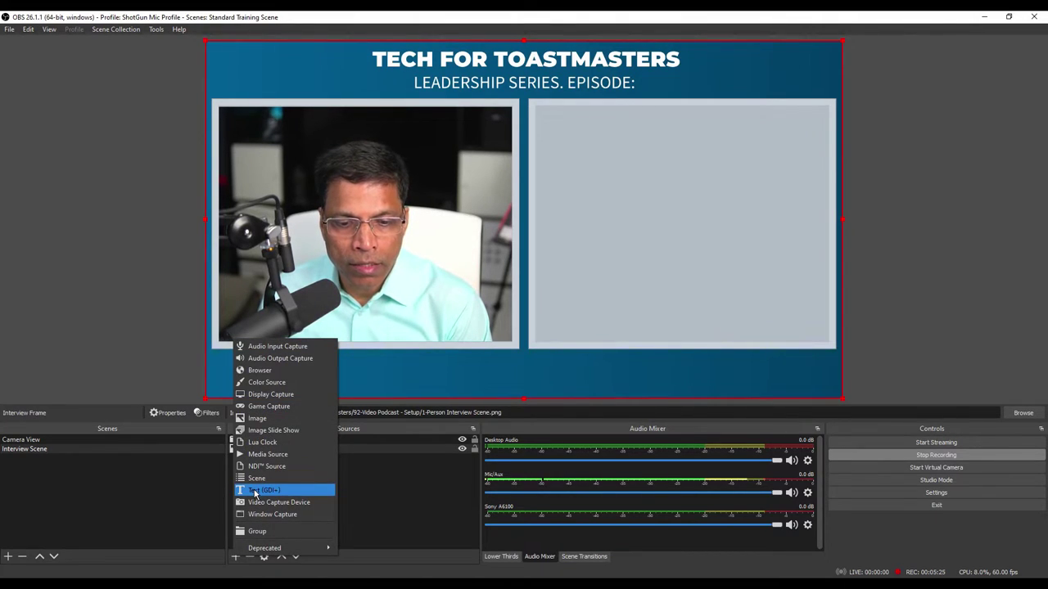
left_click(255, 491)
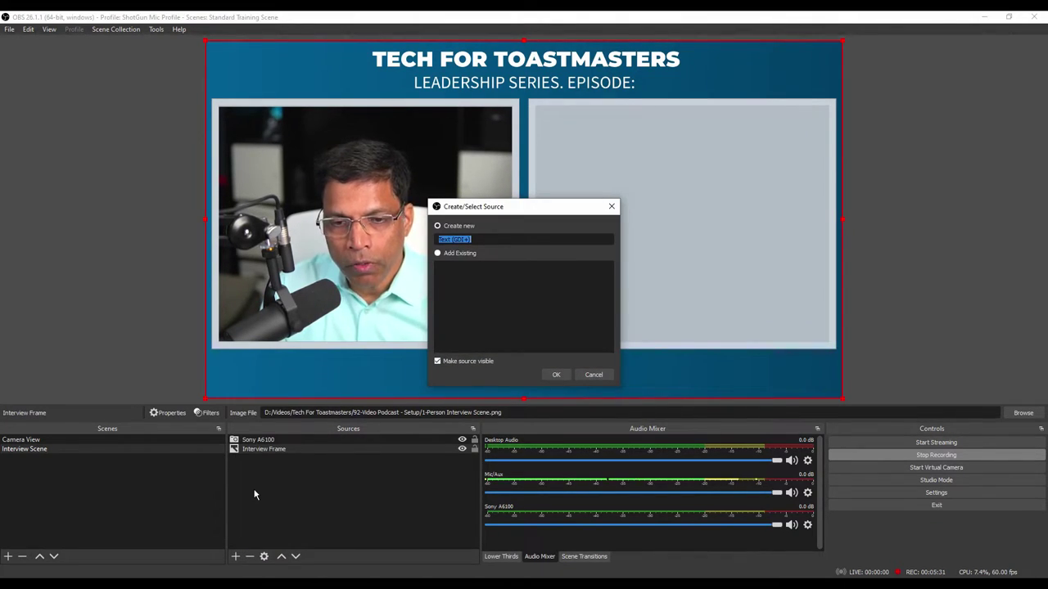
type("Host Name")
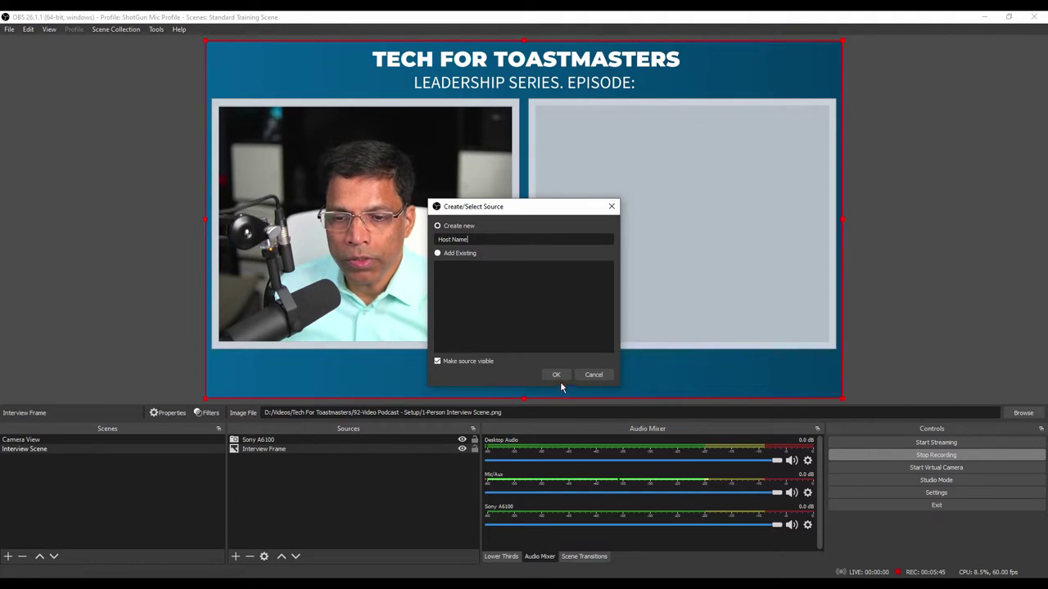
left_click(556, 375)
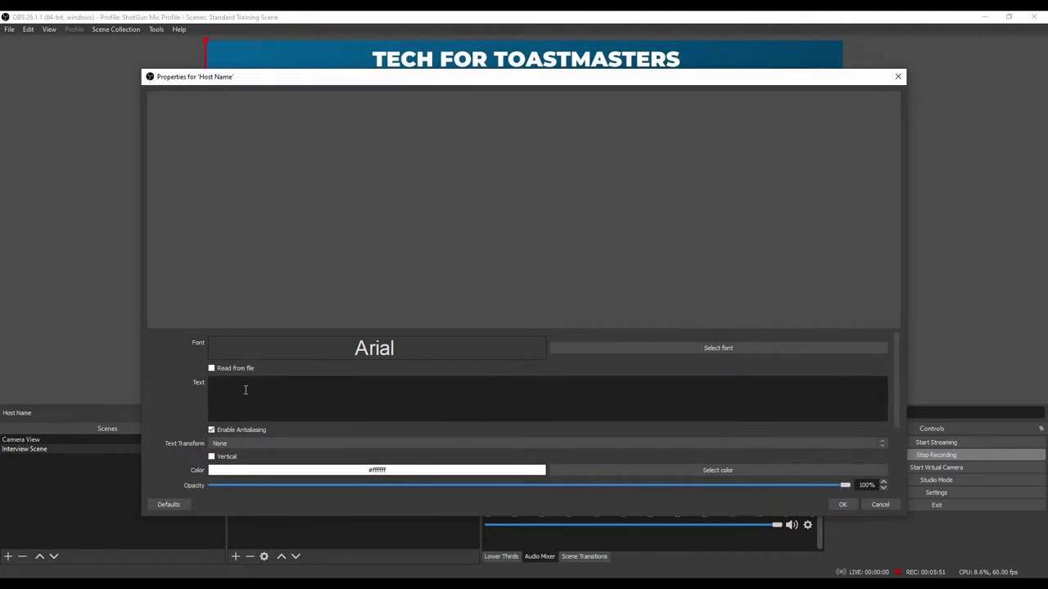
left_click(245, 389)
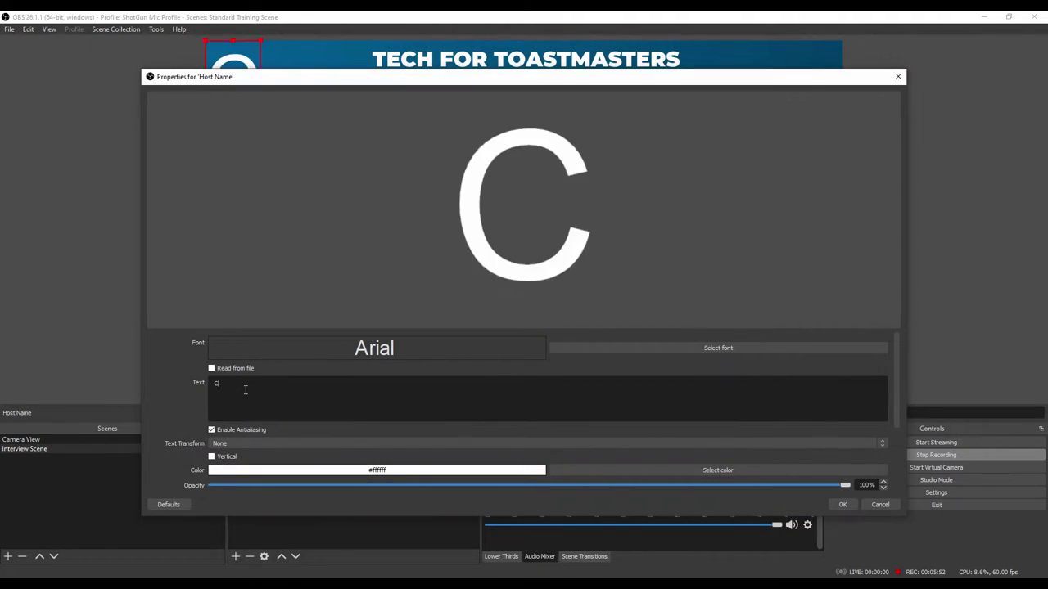
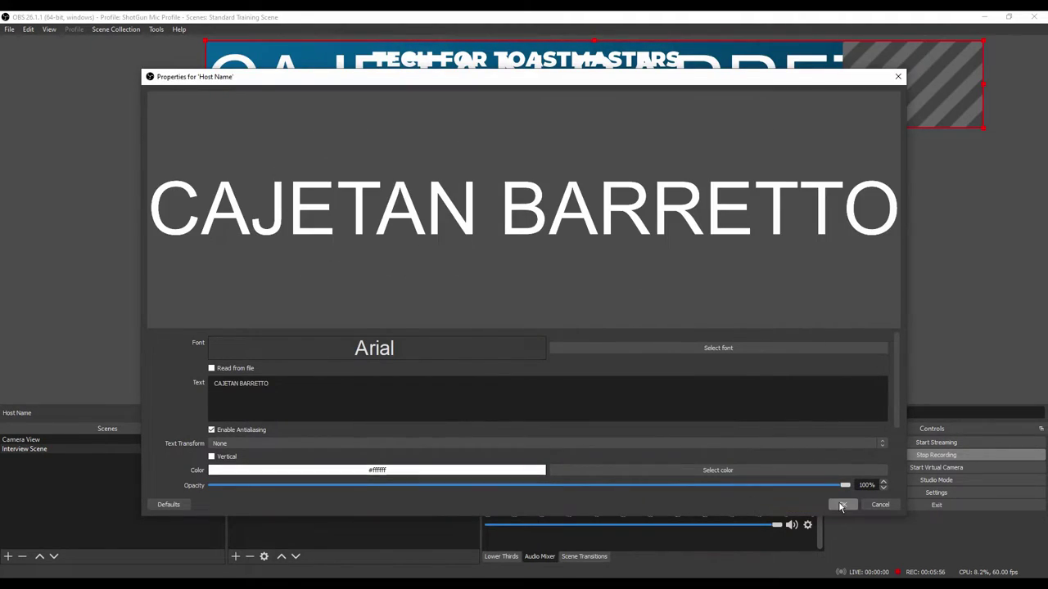
left_click(843, 504)
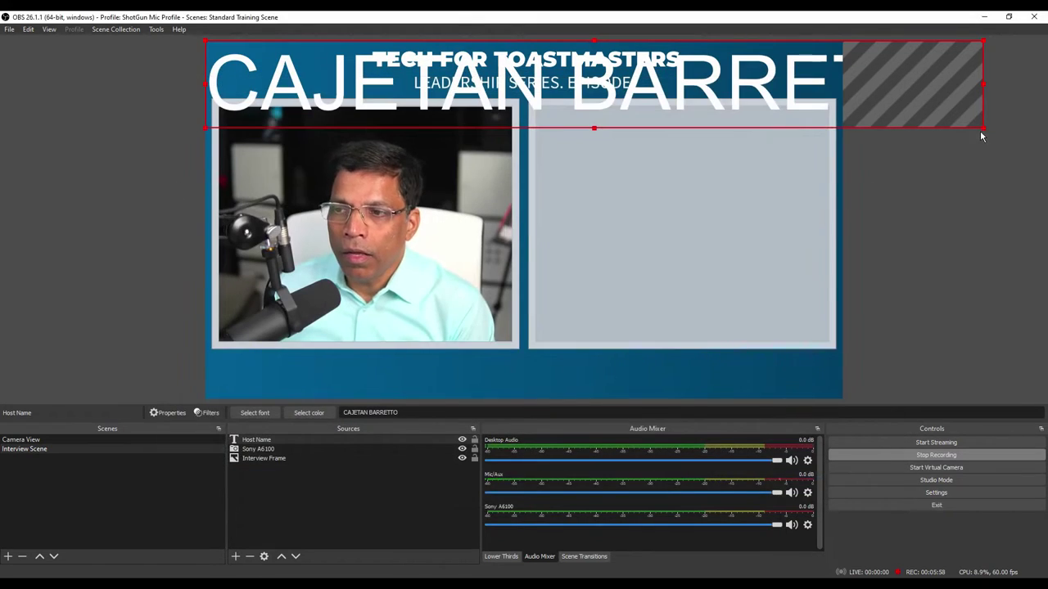
Step: Shrink the host name, give it a bold font, and place the guest name under the guest panel
left_click_drag(984, 127, 365, 363)
left_click(260, 413)
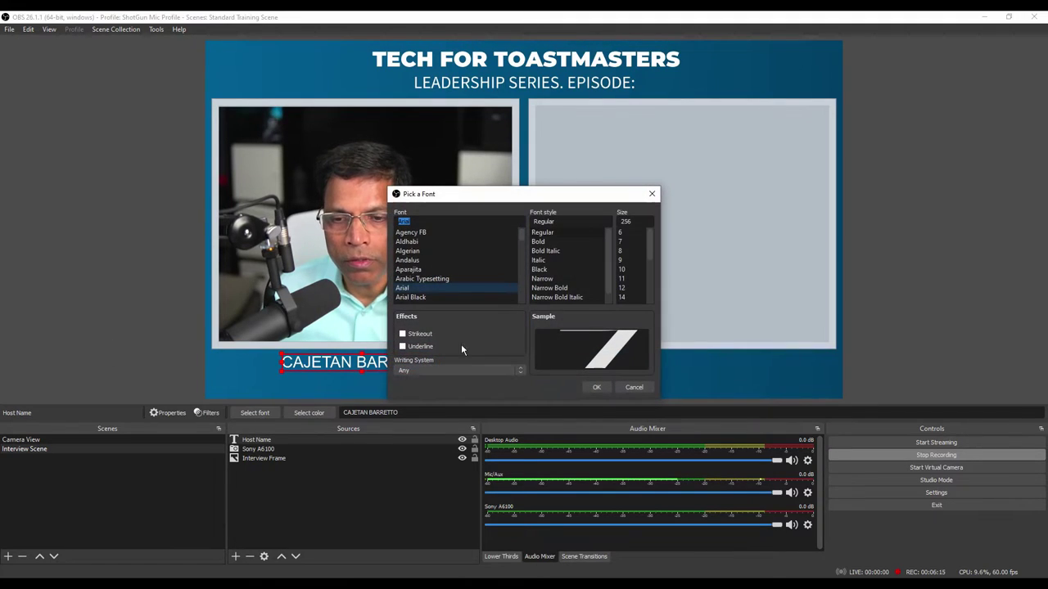
left_click(548, 246)
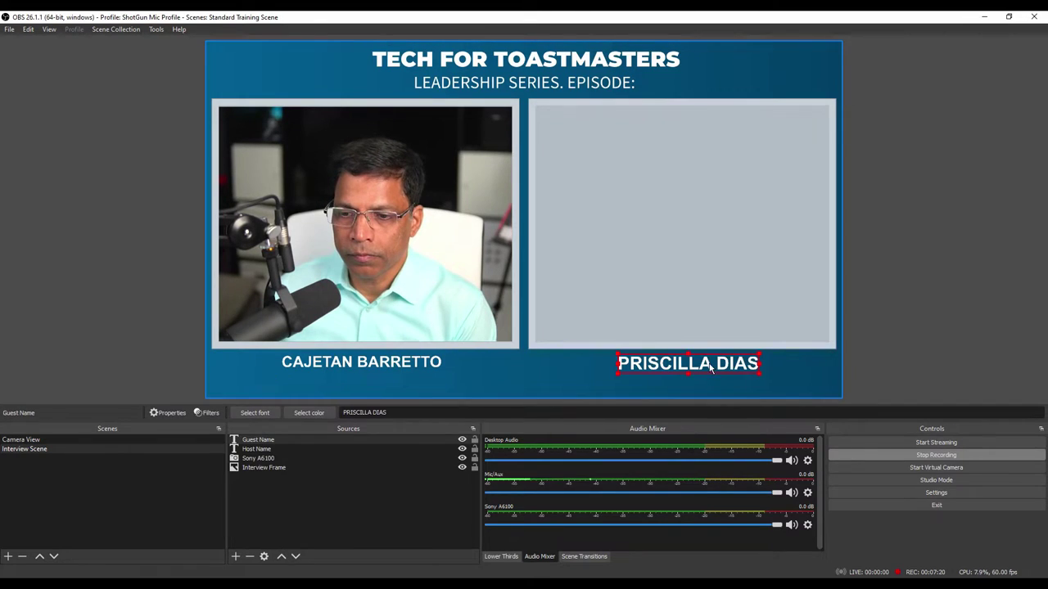
left_click_drag(711, 366, 714, 362)
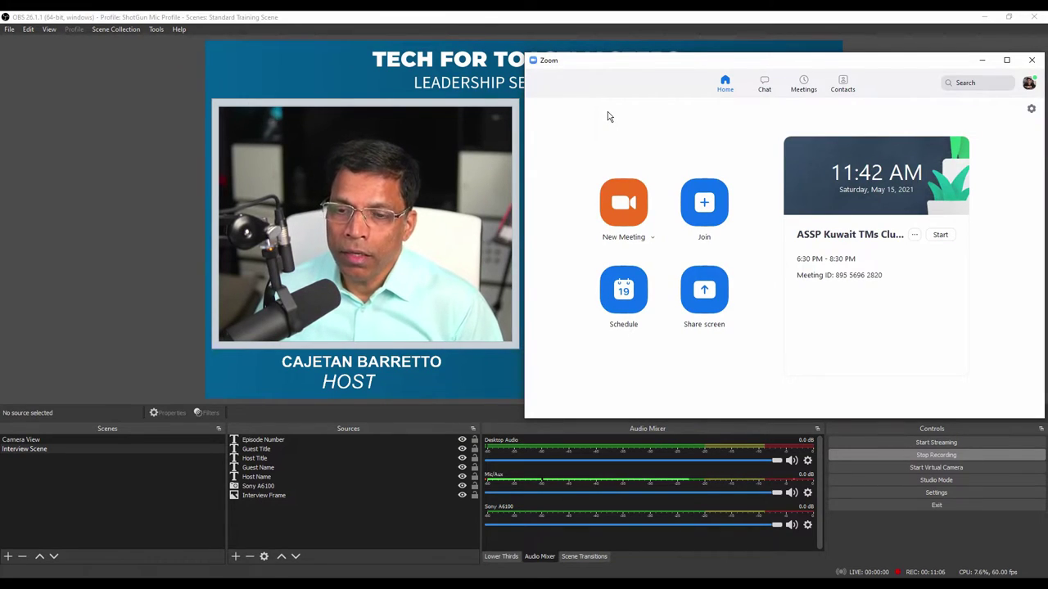
Step: Start a new Zoom meeting and pin the guest's video tile
left_click(625, 209)
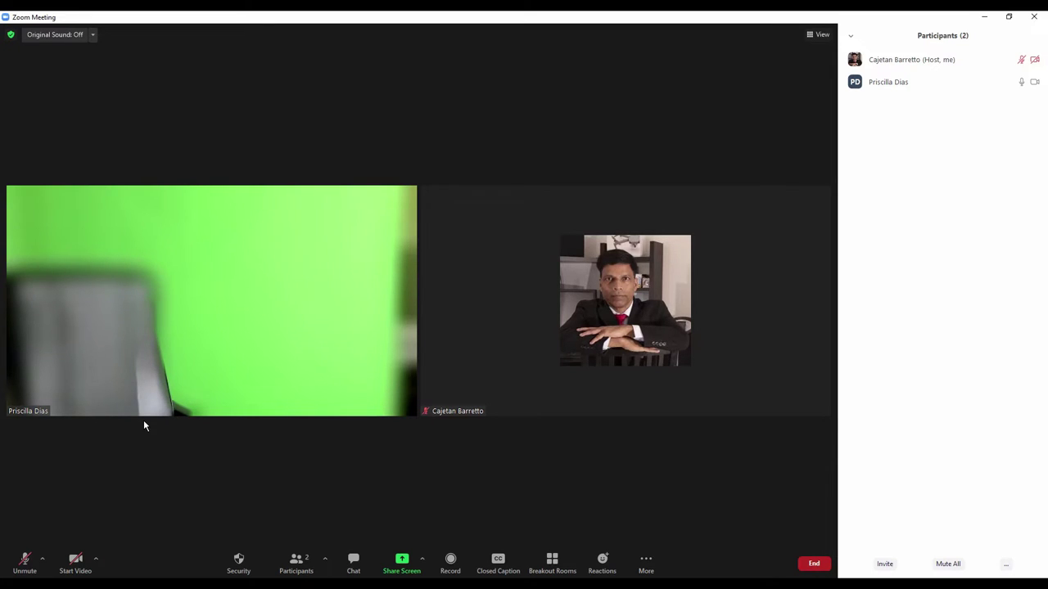
mouse_move(133, 407)
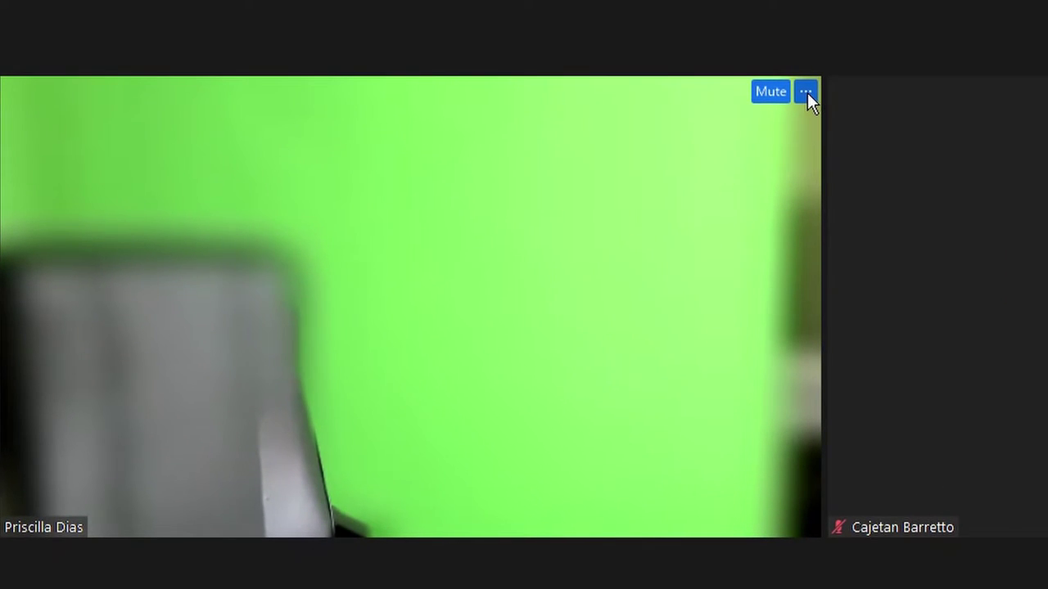
left_click(806, 91)
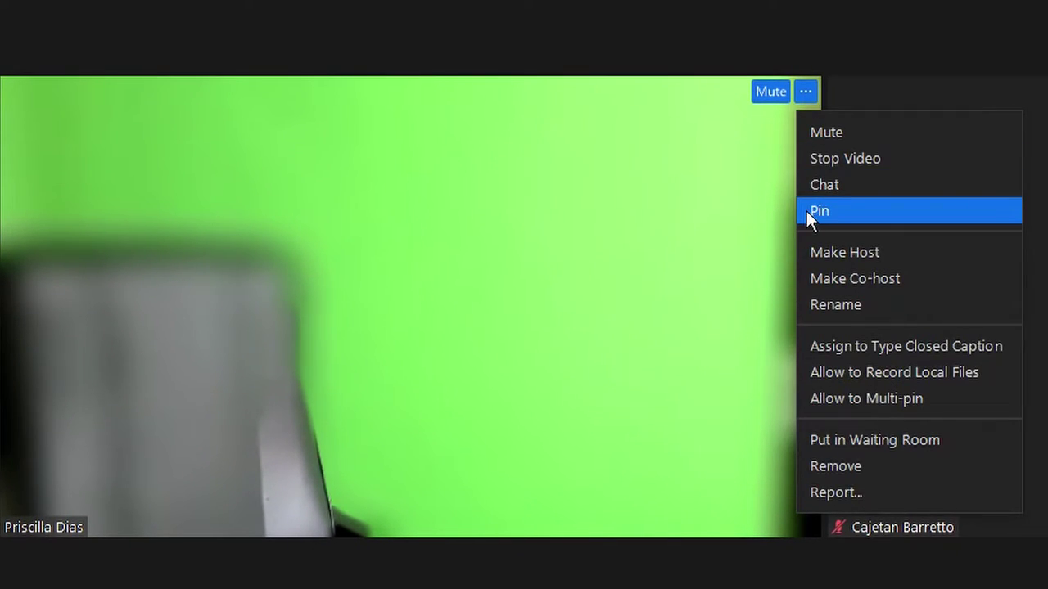
left_click(807, 212)
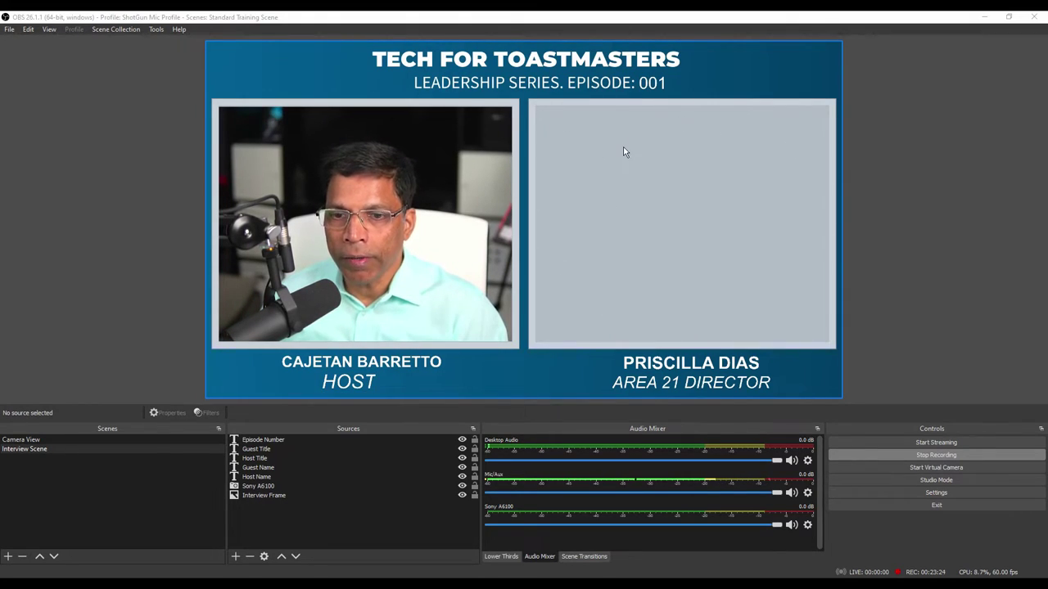
Step: Add a new Window Capture source named 'ZOOM Window'
left_click(236, 558)
left_click(236, 558)
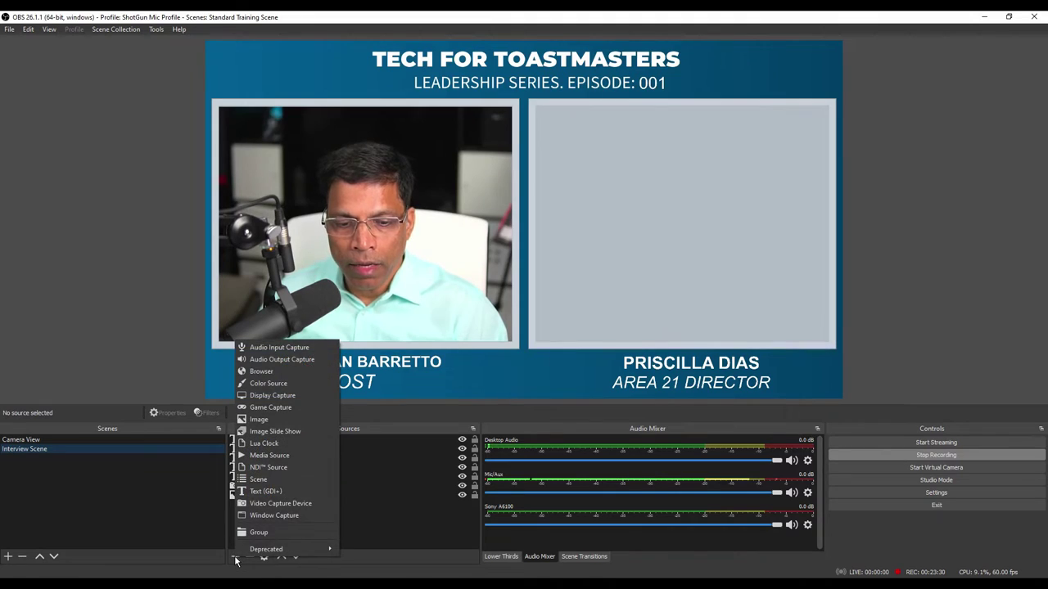
left_click(282, 515)
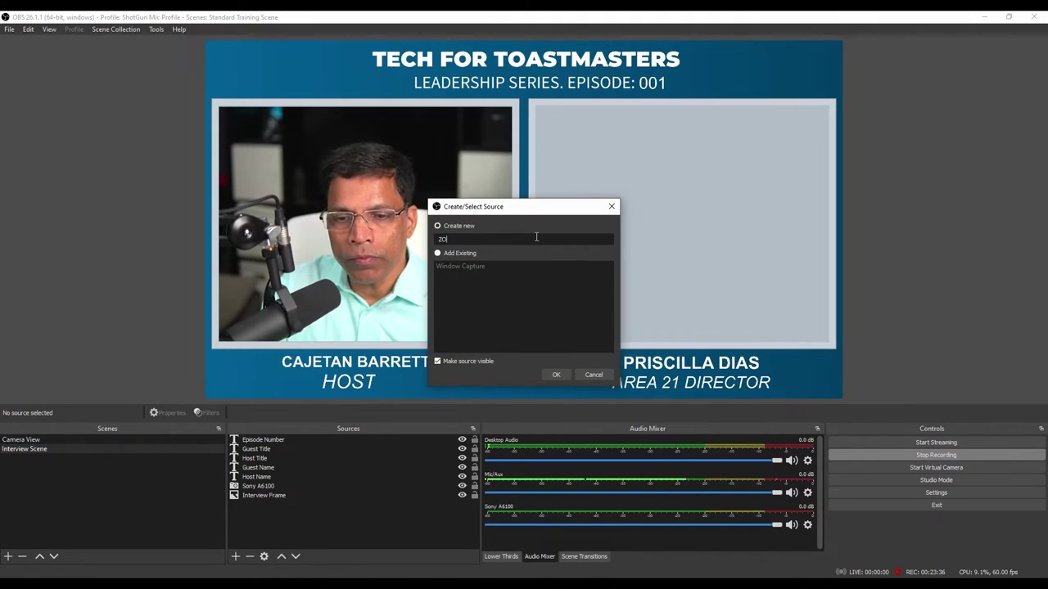
type("ZOOM Window")
left_click(556, 374)
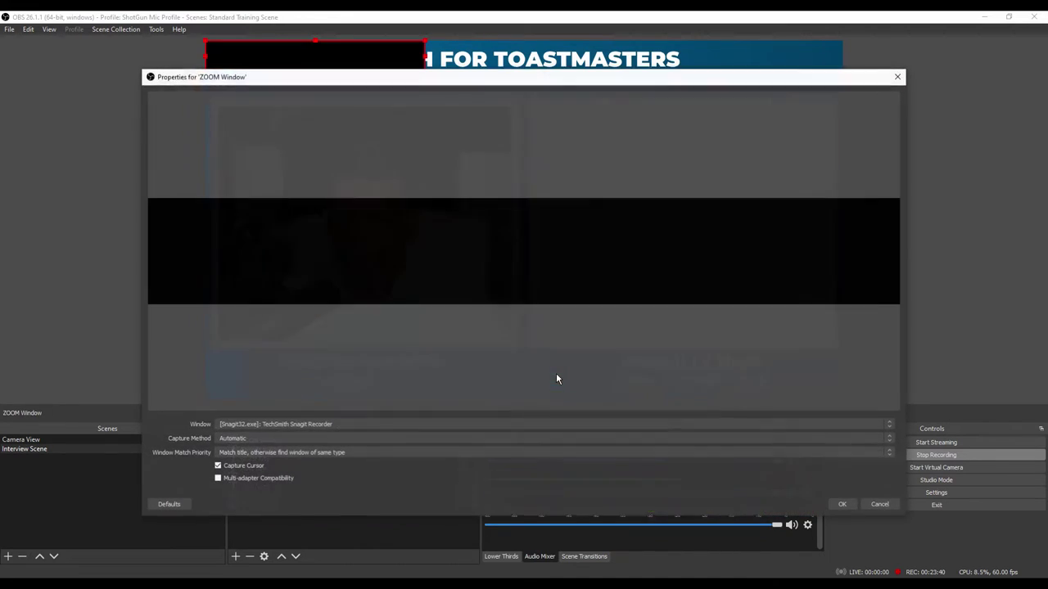
Step: Set it to capture [Zoom.exe]: Zoom Meeting using Windows Graphics Capture
left_click(307, 425)
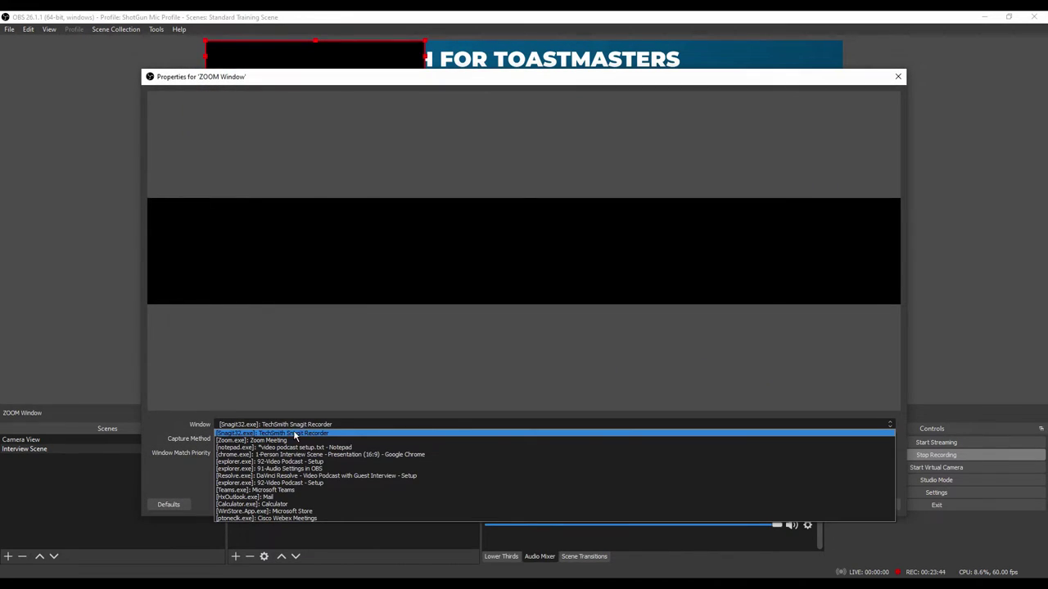
left_click(280, 442)
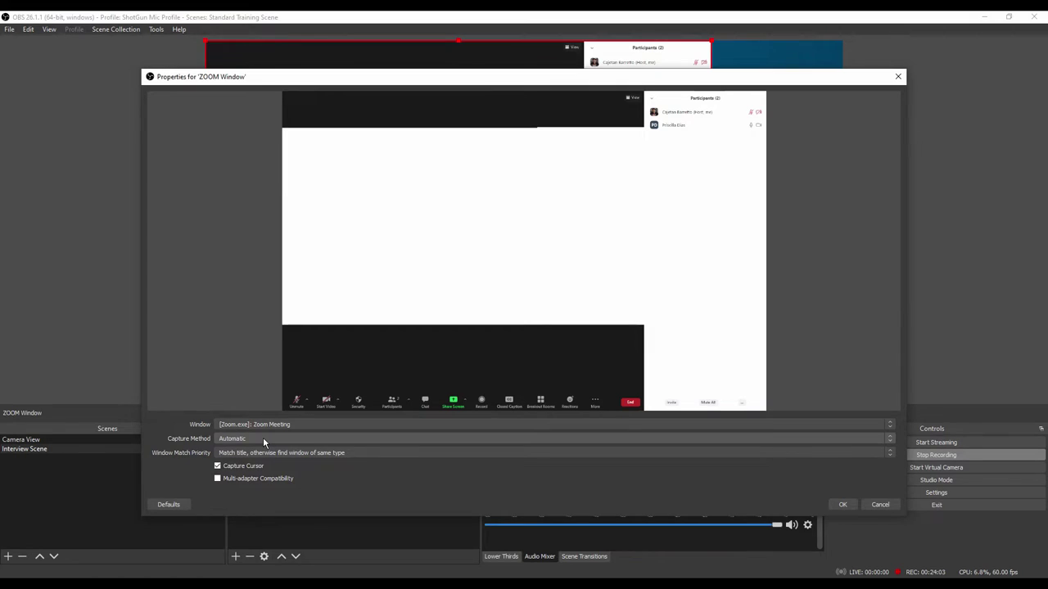
left_click(263, 438)
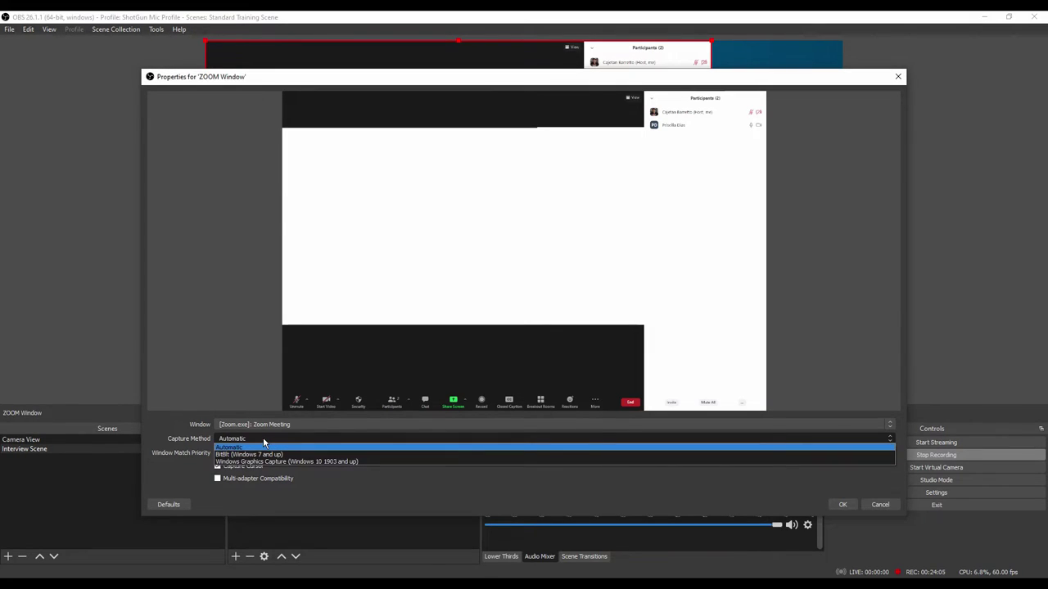
left_click(262, 462)
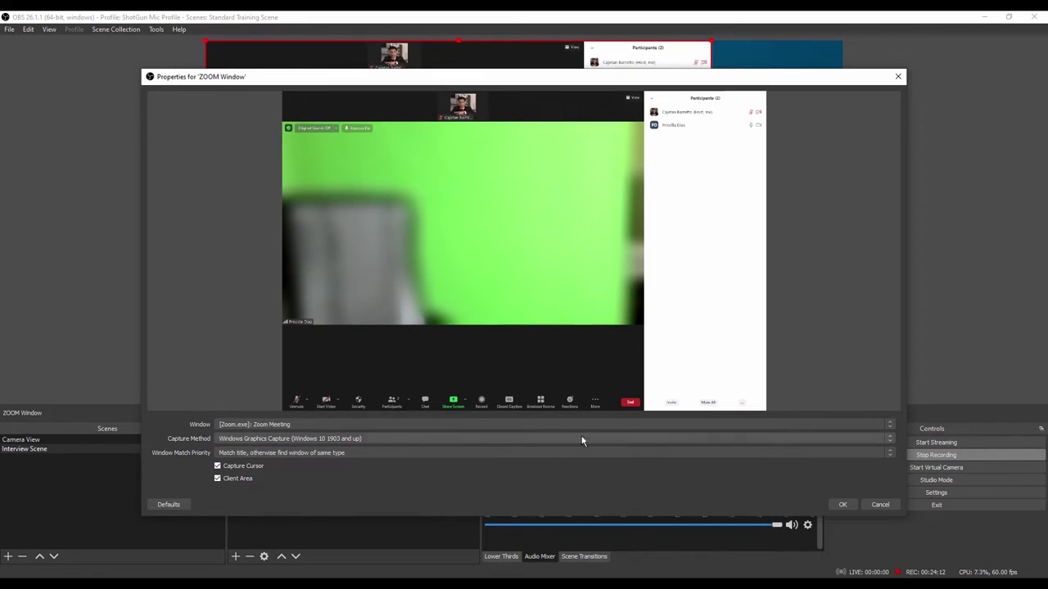
left_click(843, 504)
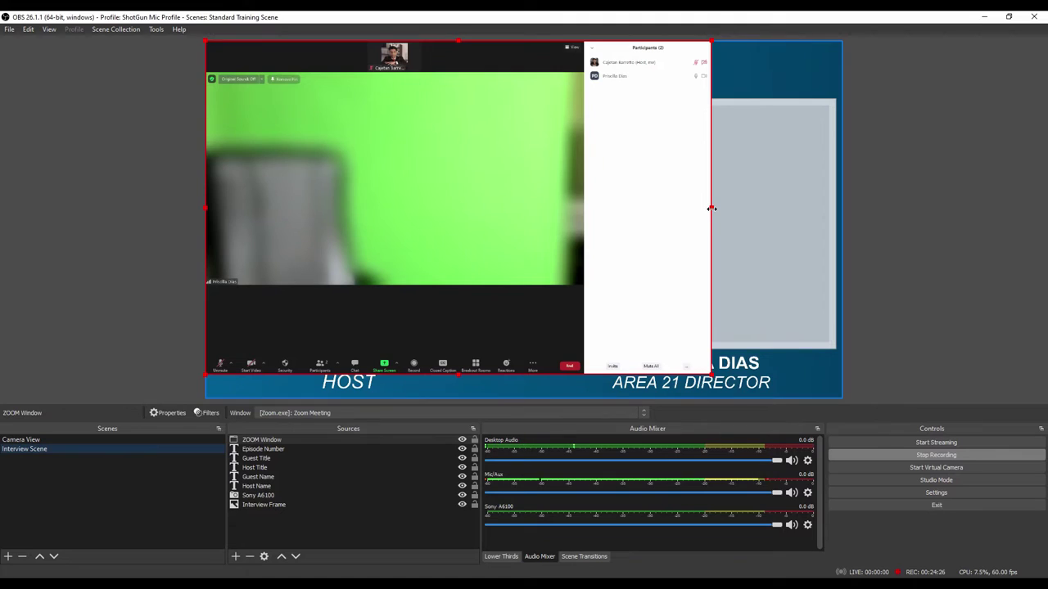
Step: Crop the participants panel, bottom bar and top bar off the Zoom capture
left_click_drag(711, 209, 584, 208)
left_click_drag(394, 372, 395, 286)
left_click_drag(395, 41, 395, 74)
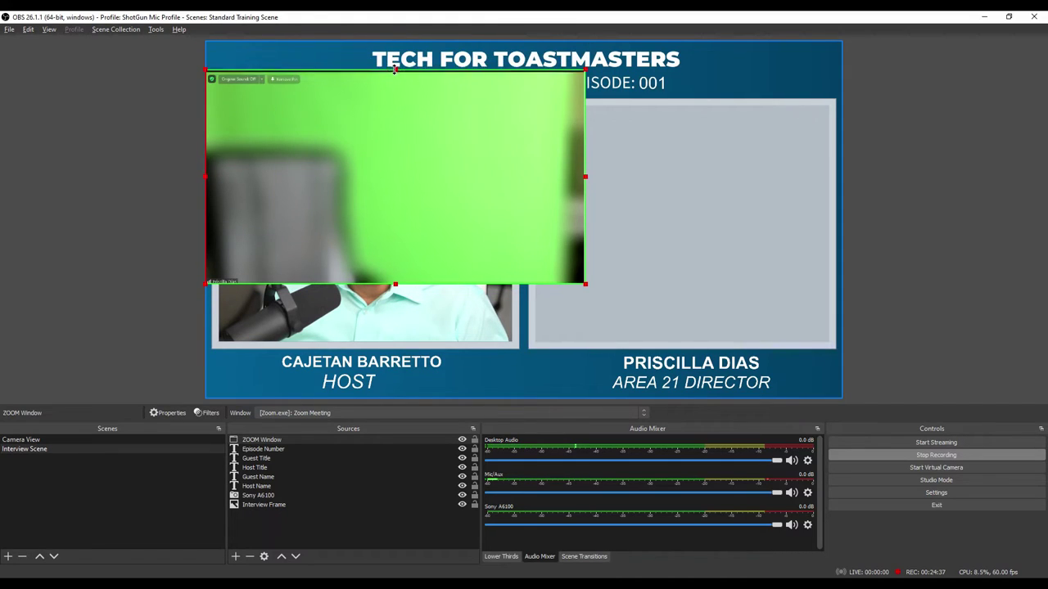
Step: Move the Zoom video onto the guest panel, trim its right edge, and enlarge it to fill
left_click_drag(351, 106, 674, 142)
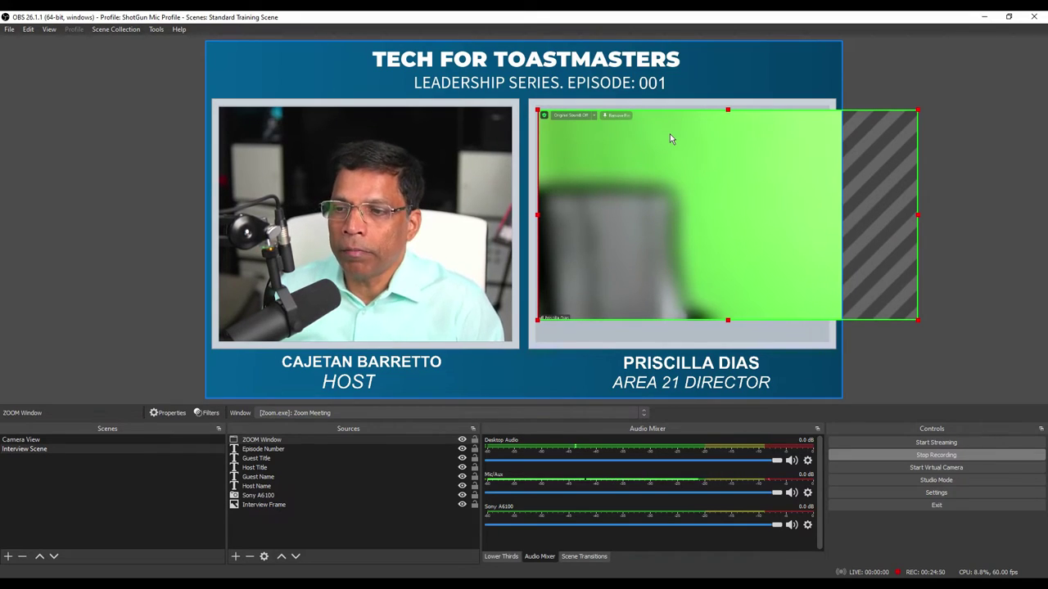
left_click_drag(918, 214, 788, 214)
left_click_drag(783, 312, 815, 331)
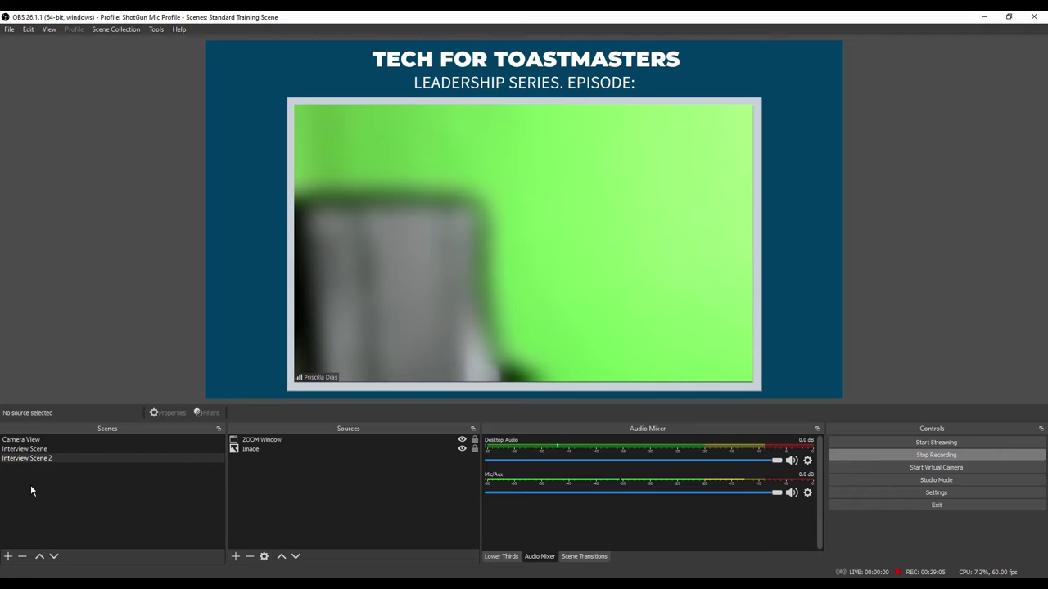
Step: Fine-tune the left and right crop of the guest video in Interview Scene
left_click(35, 452)
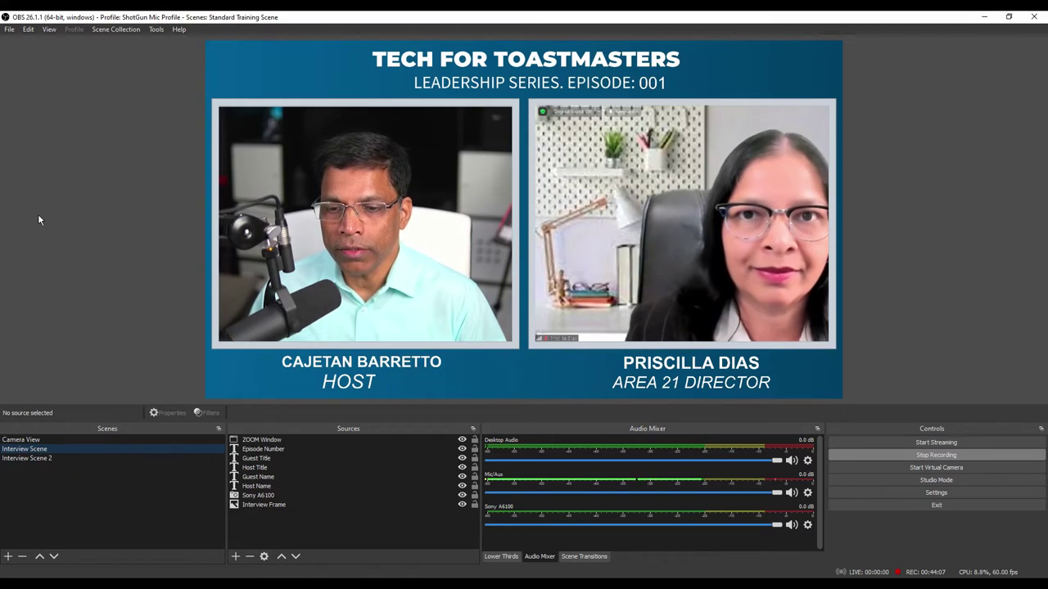
left_click(600, 209)
mouse_move(536, 222)
left_mouse_down()
mouse_move(572, 222)
mouse_move(537, 222)
left_mouse_up()
left_click_drag(831, 222, 830, 224)
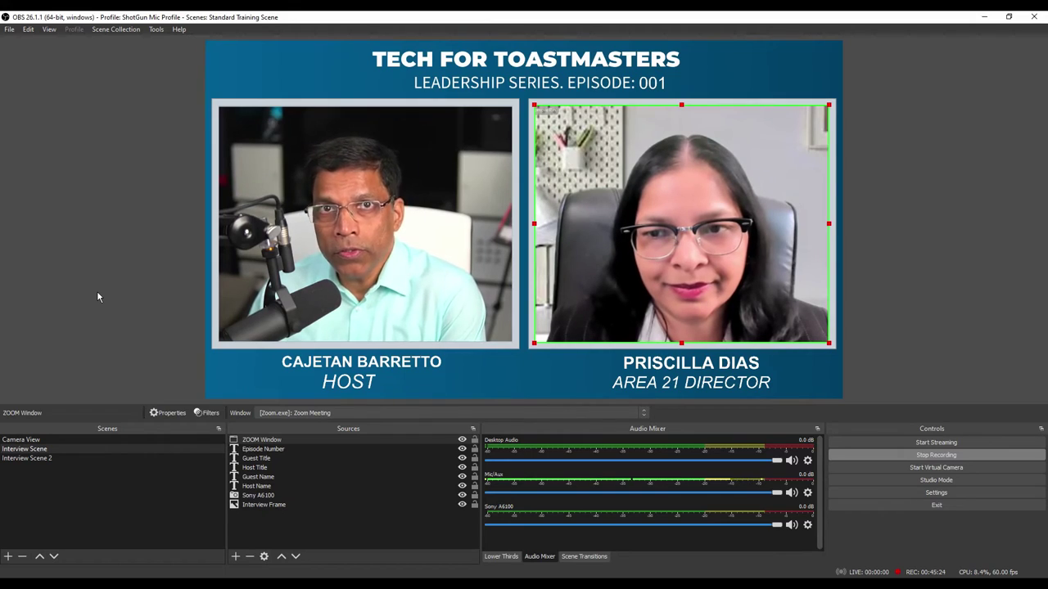
Step: Adjust the guest video's right edge in Interview Scene 2, then return to Interview Scene
left_click(49, 458)
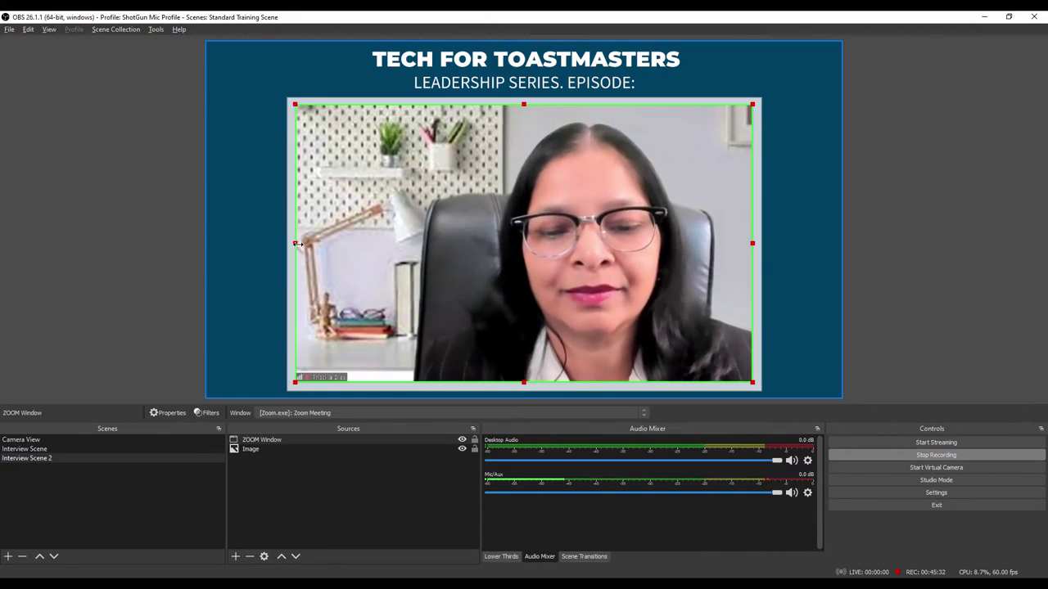
mouse_move(752, 243)
left_mouse_down()
mouse_move(701, 245)
mouse_move(750, 250)
left_mouse_up()
left_click_drag(751, 249, 755, 247)
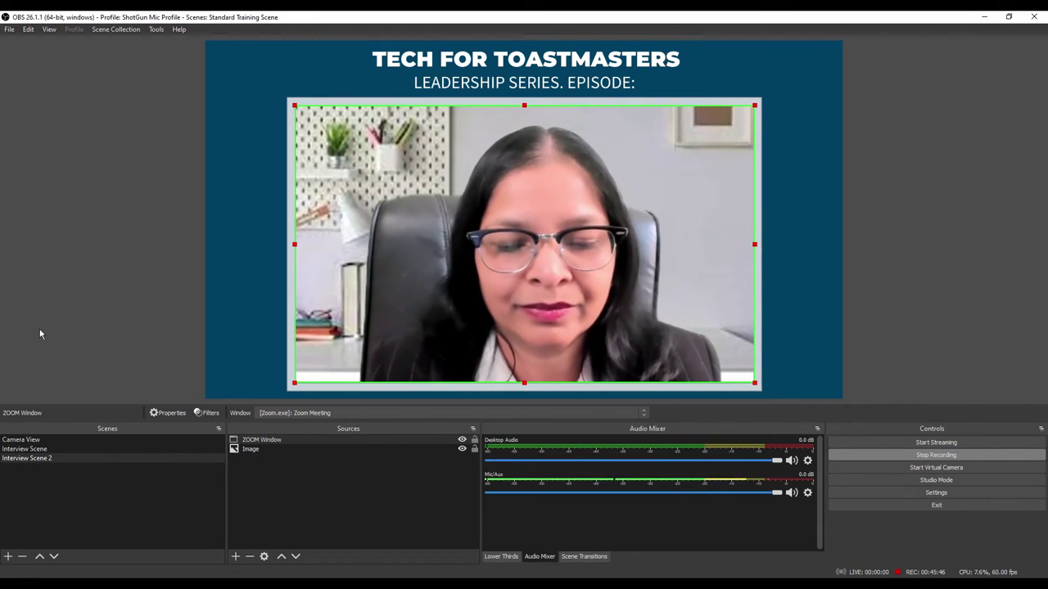
left_click(33, 449)
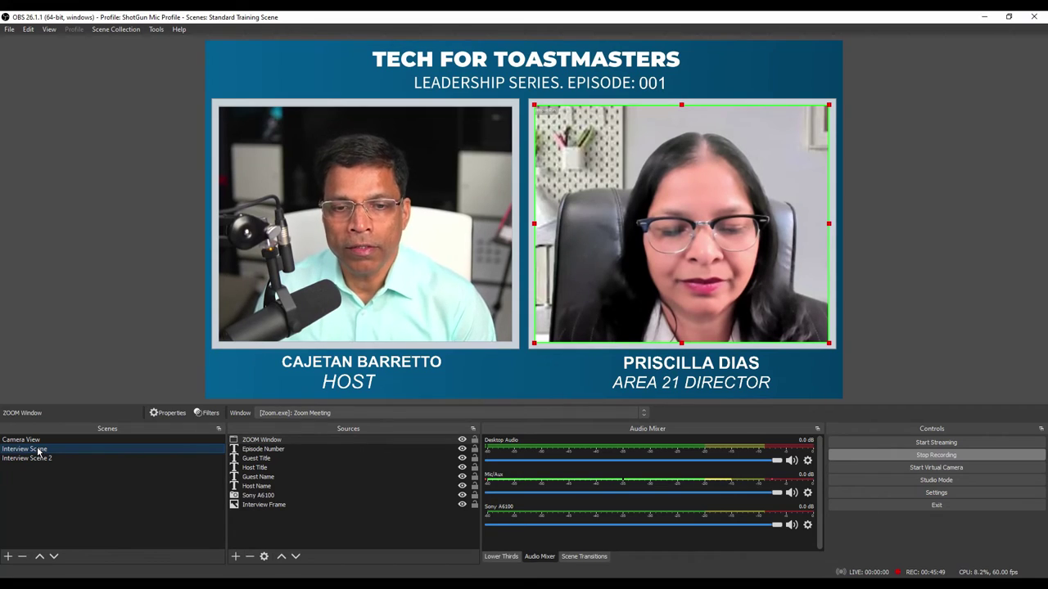